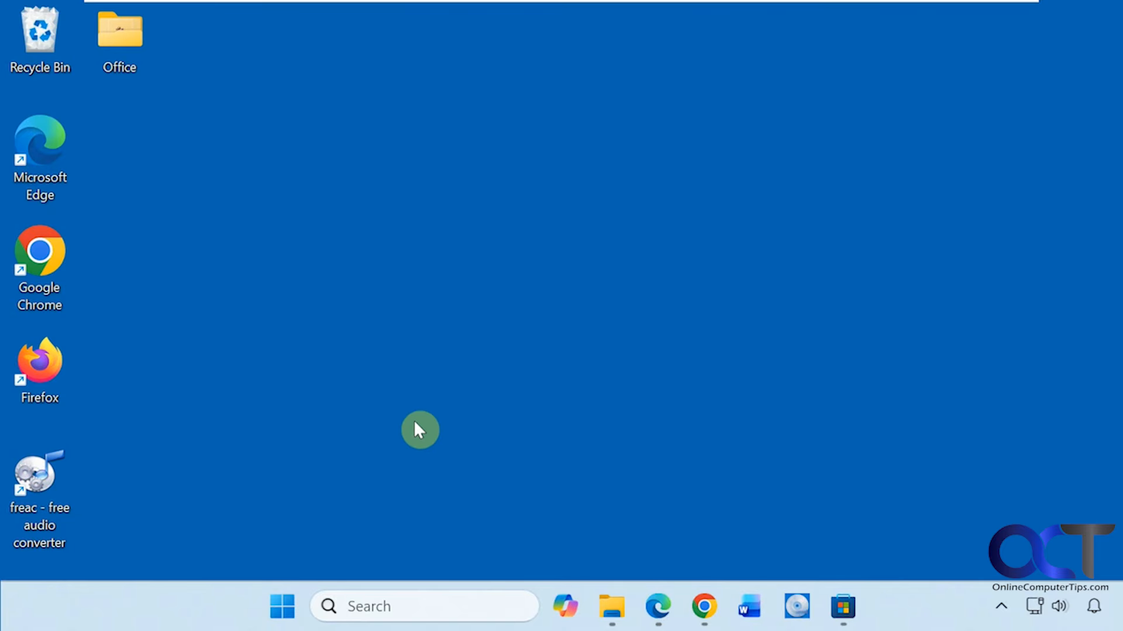
# - Review the fre:ac listing in the Microsoft Store and the Windows, macOS and Linux download options on freac.org
pyautogui.click(837, 594)
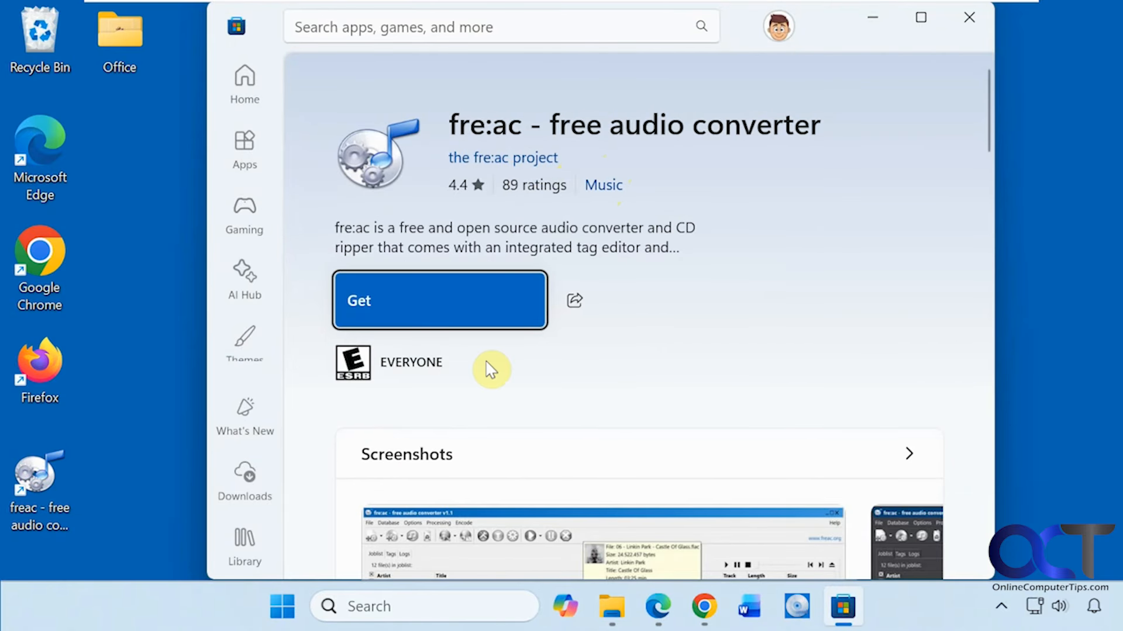
pyautogui.click(885, 22)
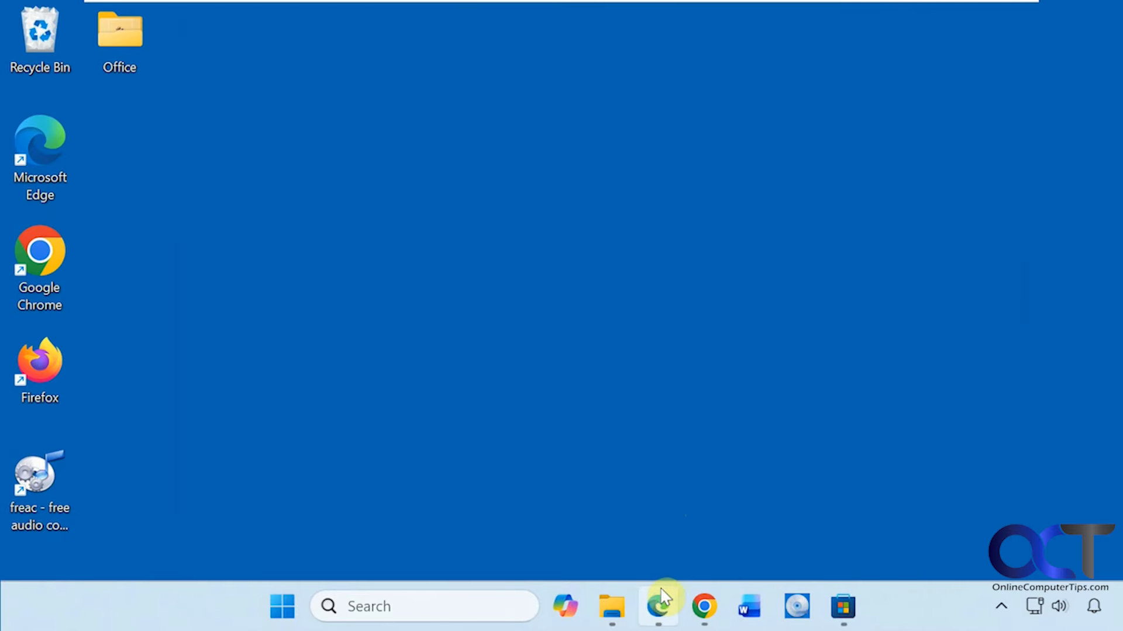
pyautogui.click(658, 607)
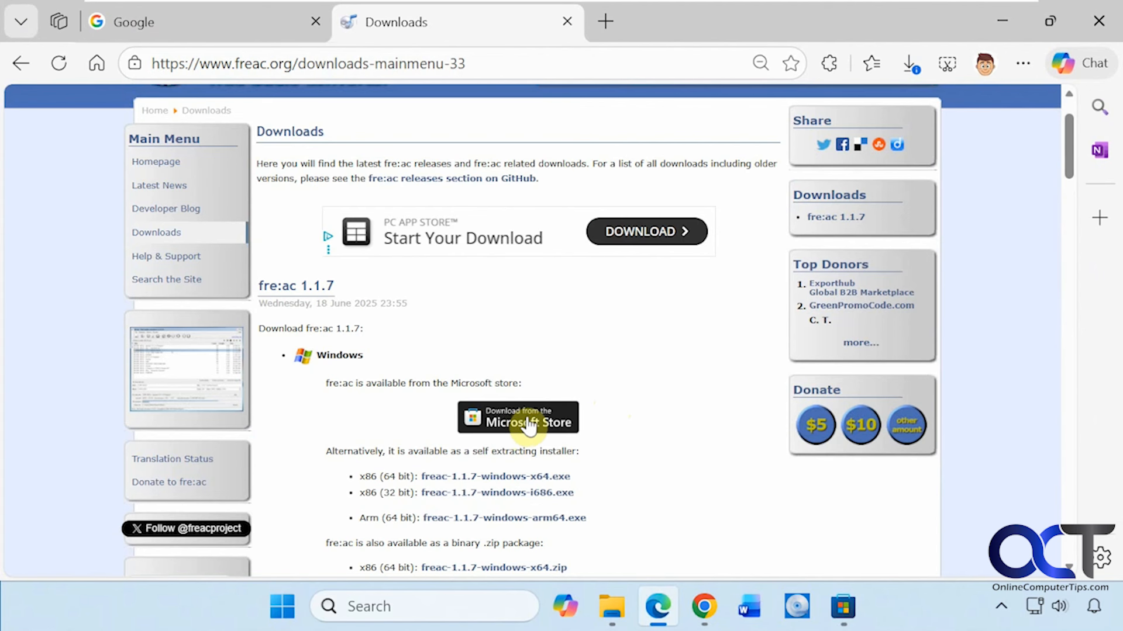
pyautogui.scroll(-2, 614, 420)
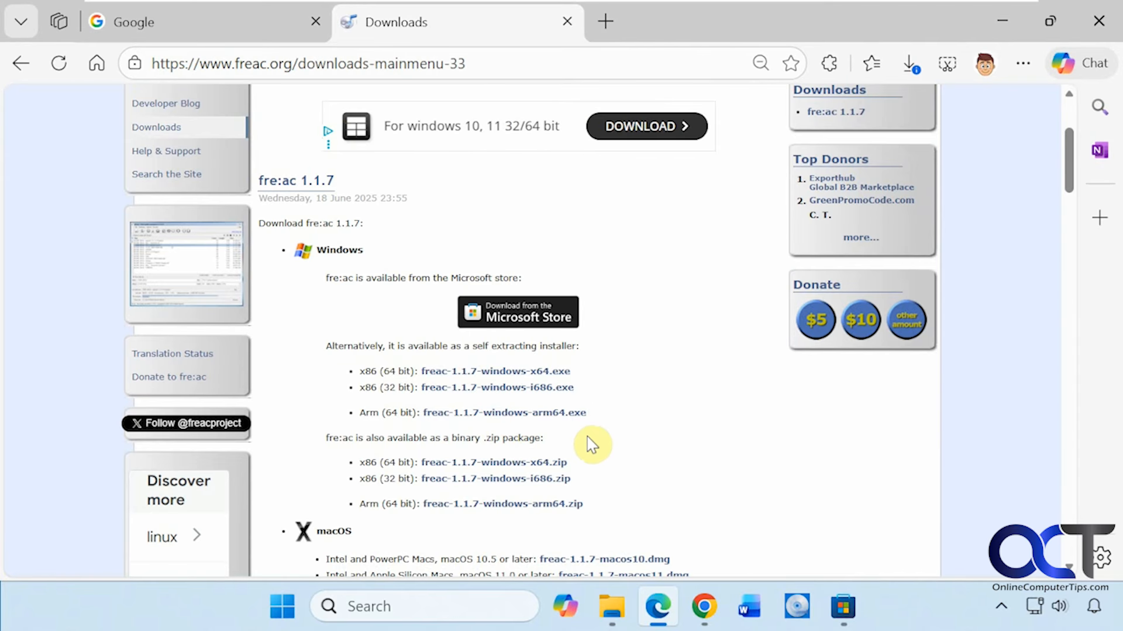
pyautogui.scroll(-3, 533, 363)
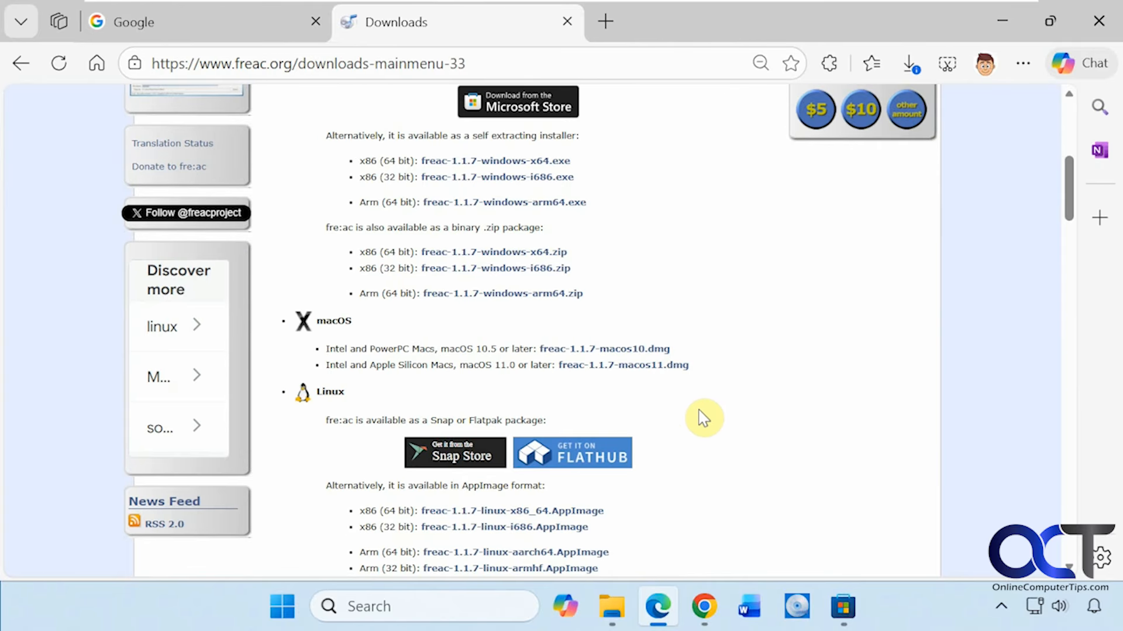
pyautogui.scroll(3, 705, 420)
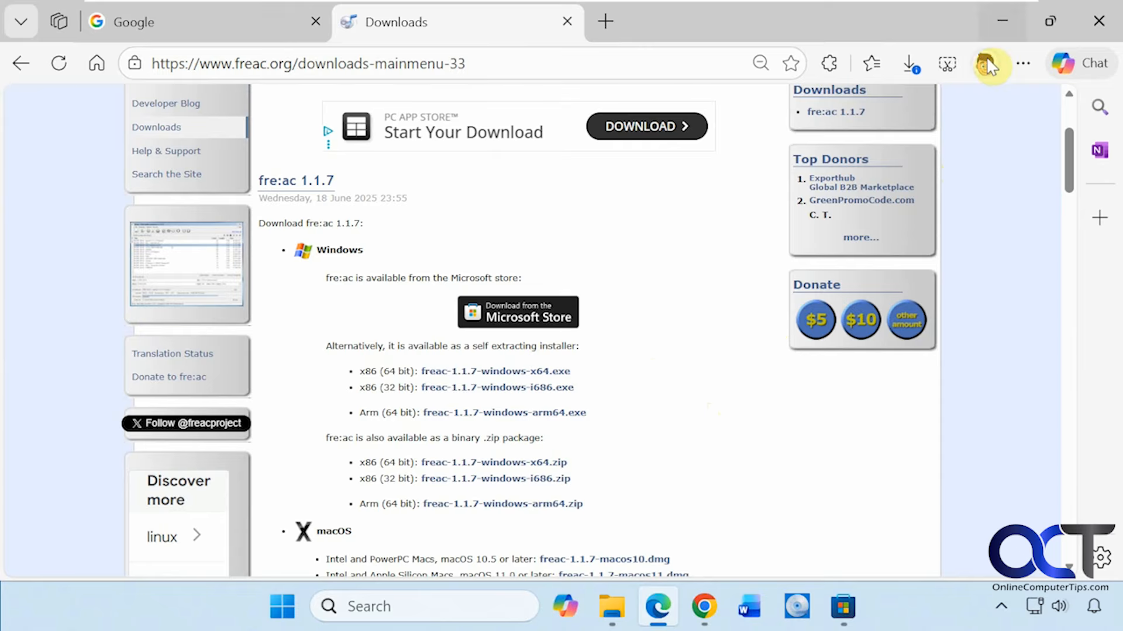
pyautogui.click(1002, 21)
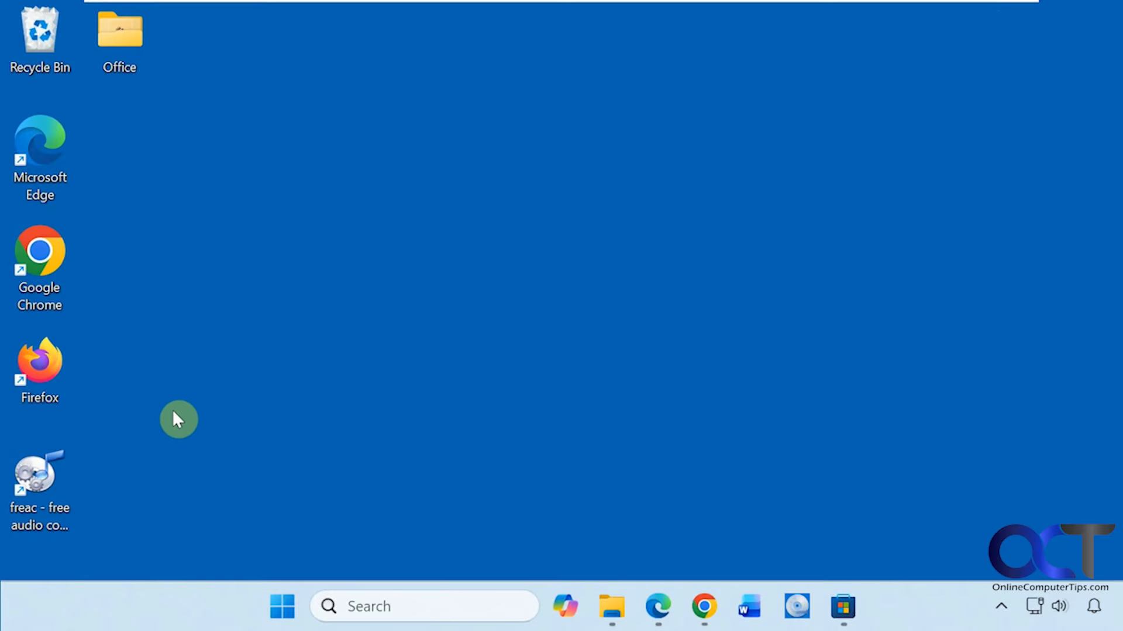
# - Launch the fre:ac audio converter, turning off tips on startup and maximizing its window
pyautogui.doubleClick(56, 472)
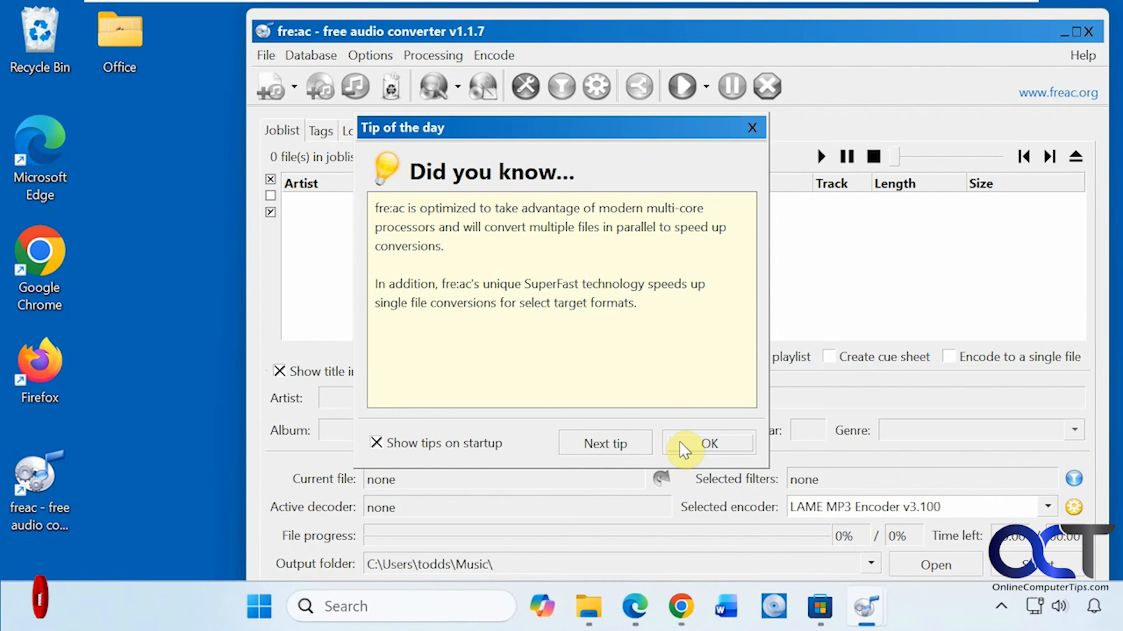
pyautogui.click(475, 446)
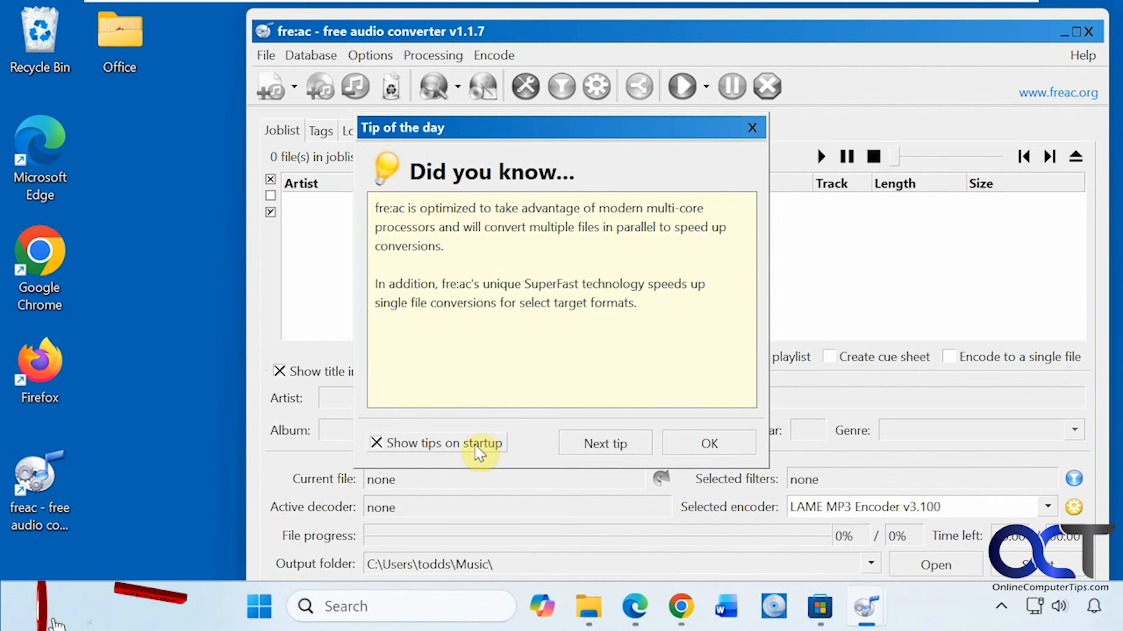
pyautogui.click(683, 446)
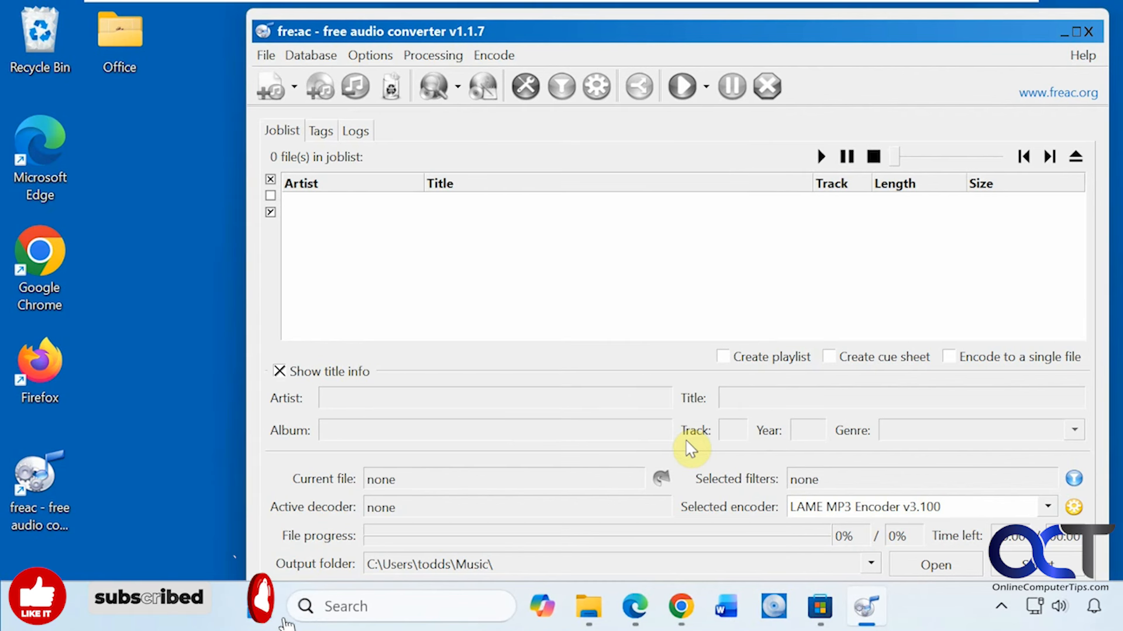
pyautogui.click(1074, 31)
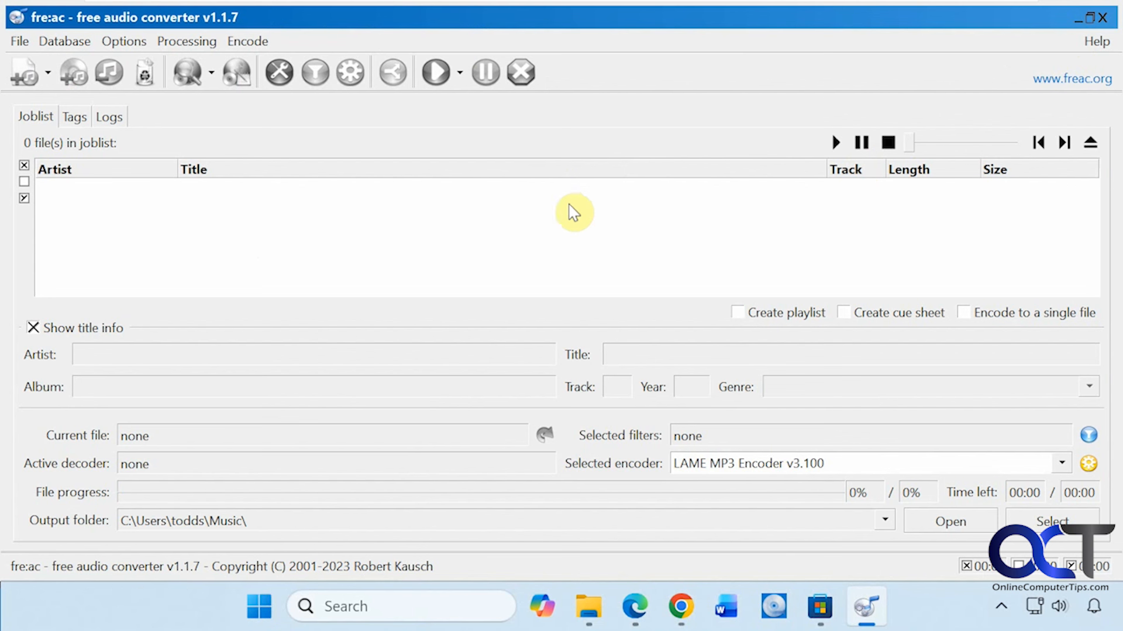
# - Check the audio CD's tracks in File Explorer and add the CD contents to the fre:ac joblist, declining automatic drive offset detection
pyautogui.click(585, 607)
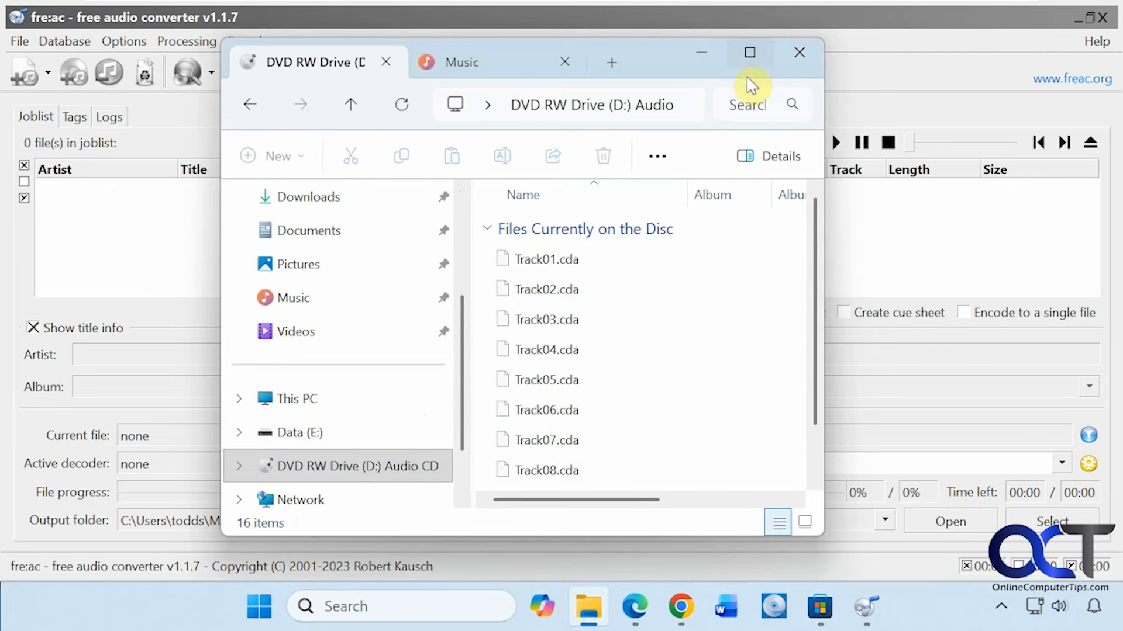
pyautogui.click(704, 53)
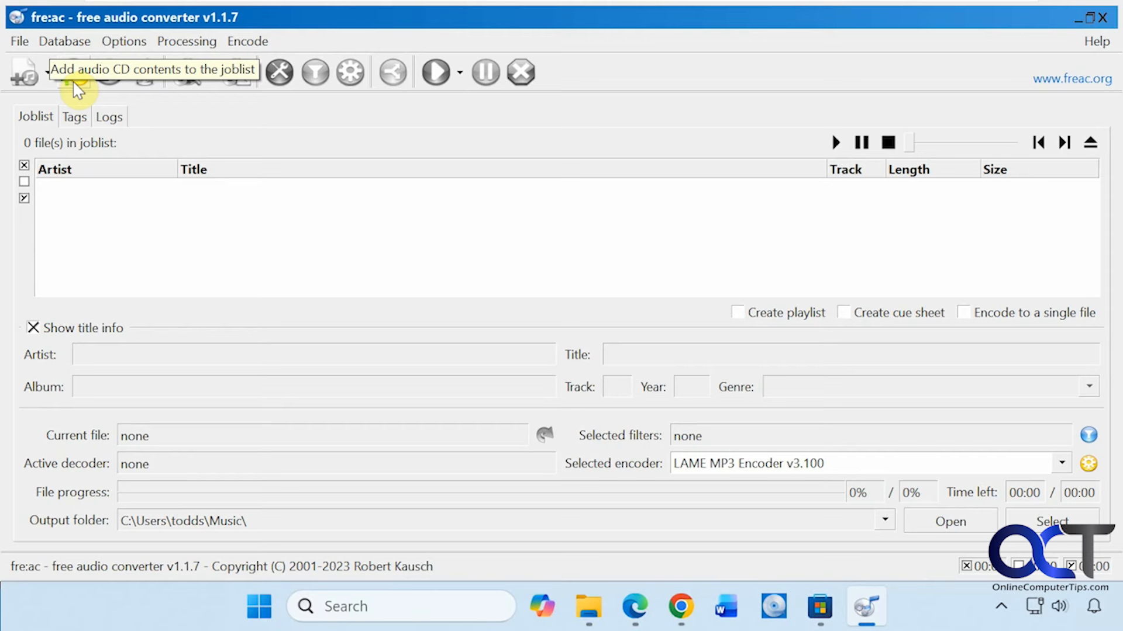
pyautogui.click(49, 73)
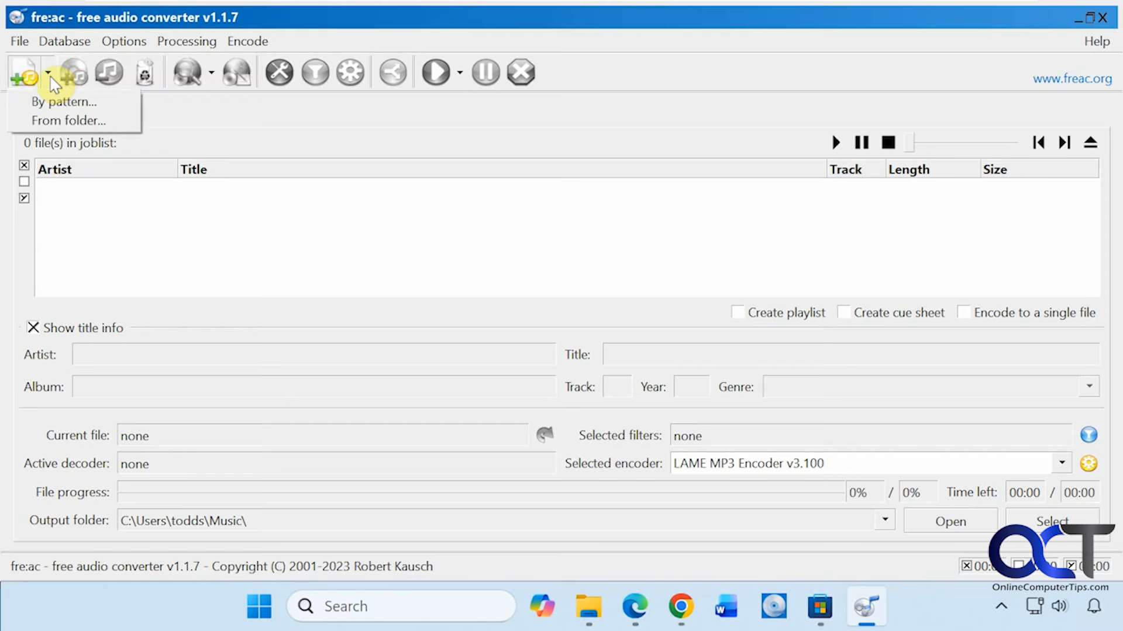
pyautogui.click(51, 76)
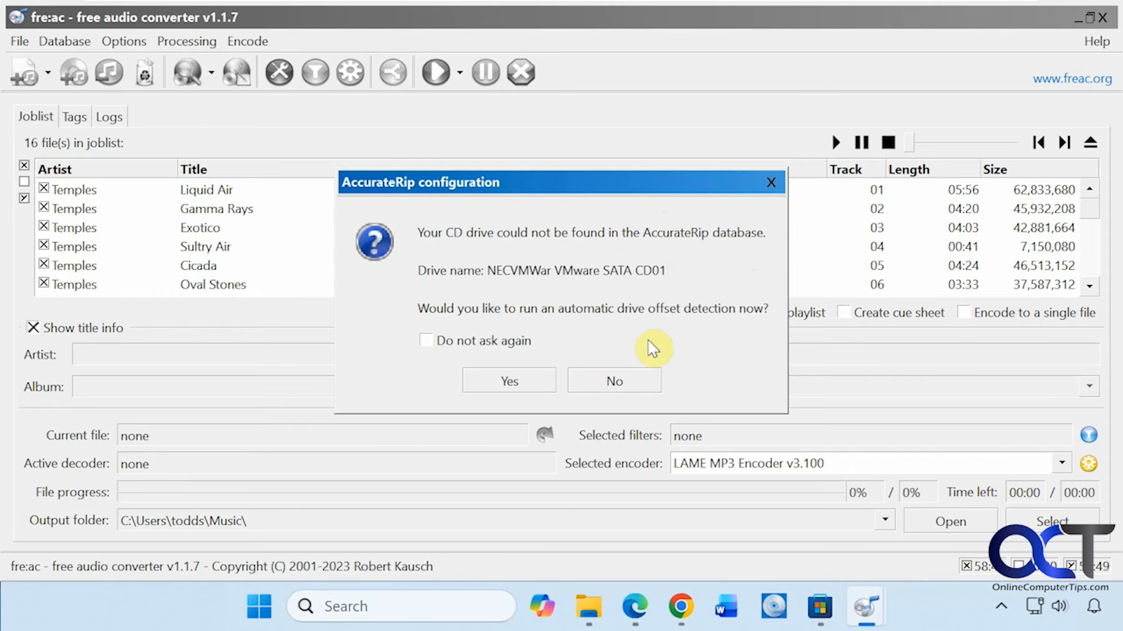
pyautogui.click(608, 380)
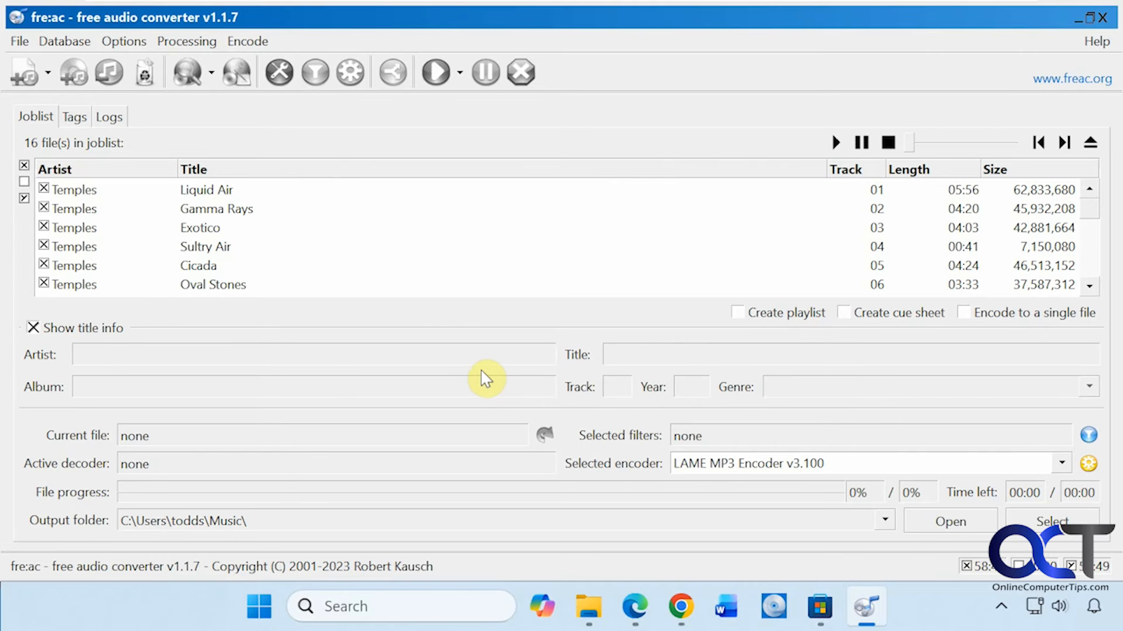
# - Examine the ripped CD's track entries in the joblist and the output folder path
pyautogui.click(109, 191)
pyautogui.moveTo(218, 199)
pyautogui.moveTo(251, 521); pyautogui.dragTo(120, 520)
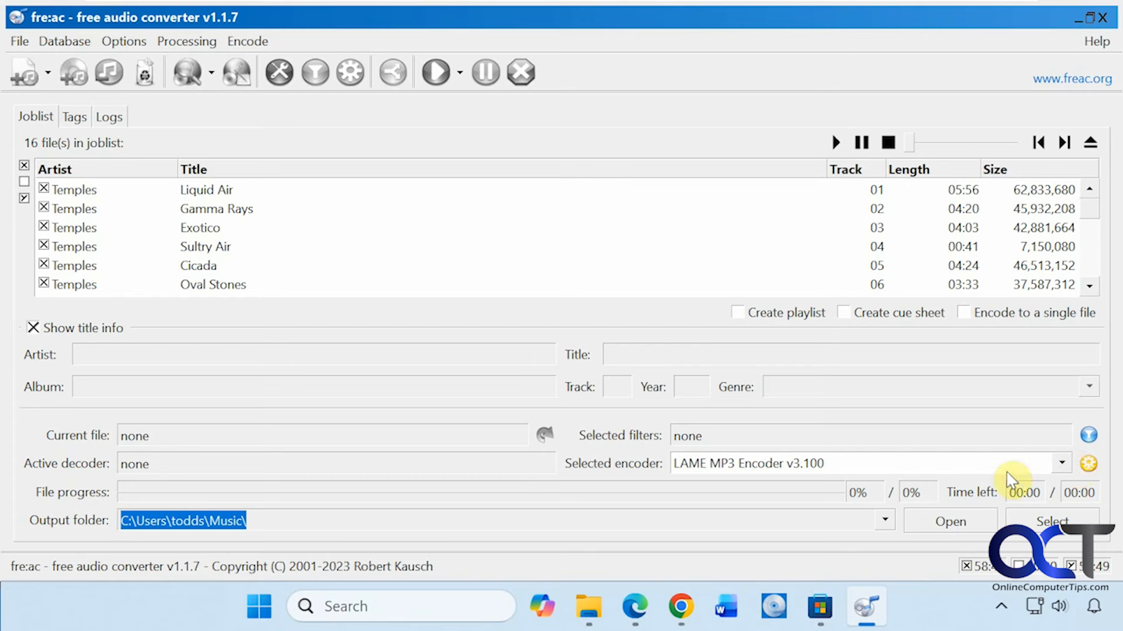
# - Look through the available encoders in both the selected encoder choices and the start-encoding choices
pyautogui.click(1062, 464)
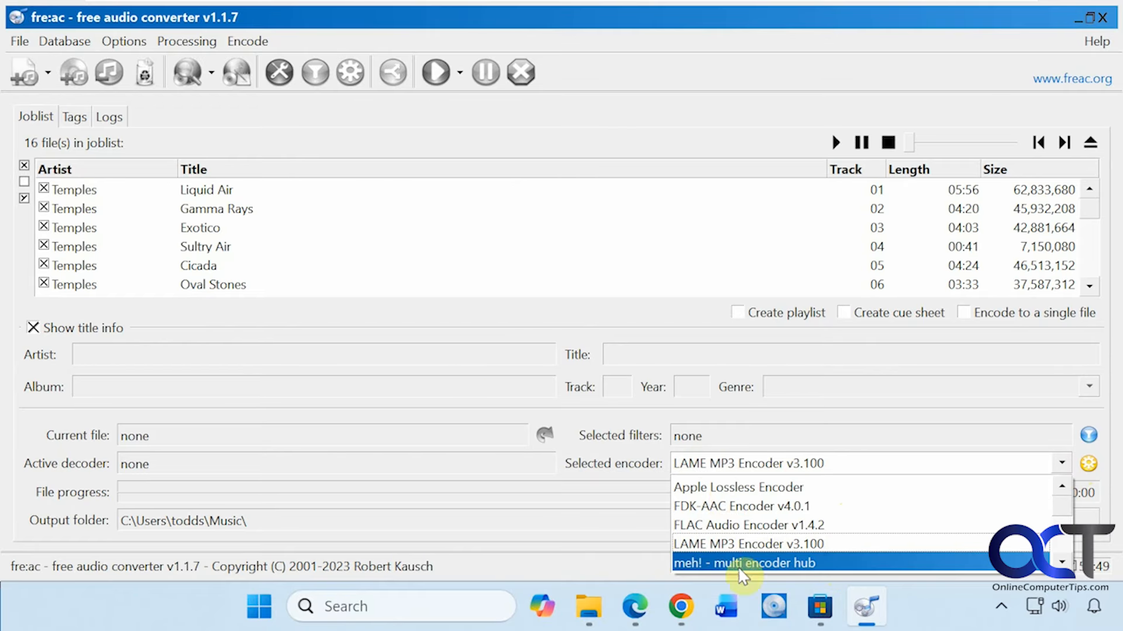
pyautogui.click(576, 354)
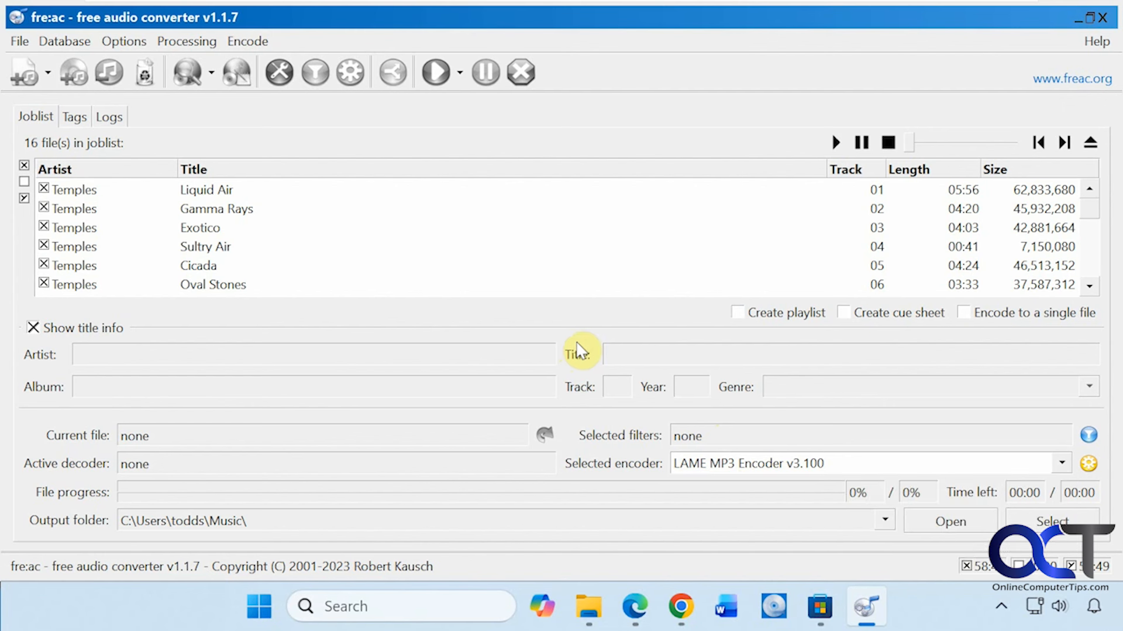
pyautogui.click(461, 74)
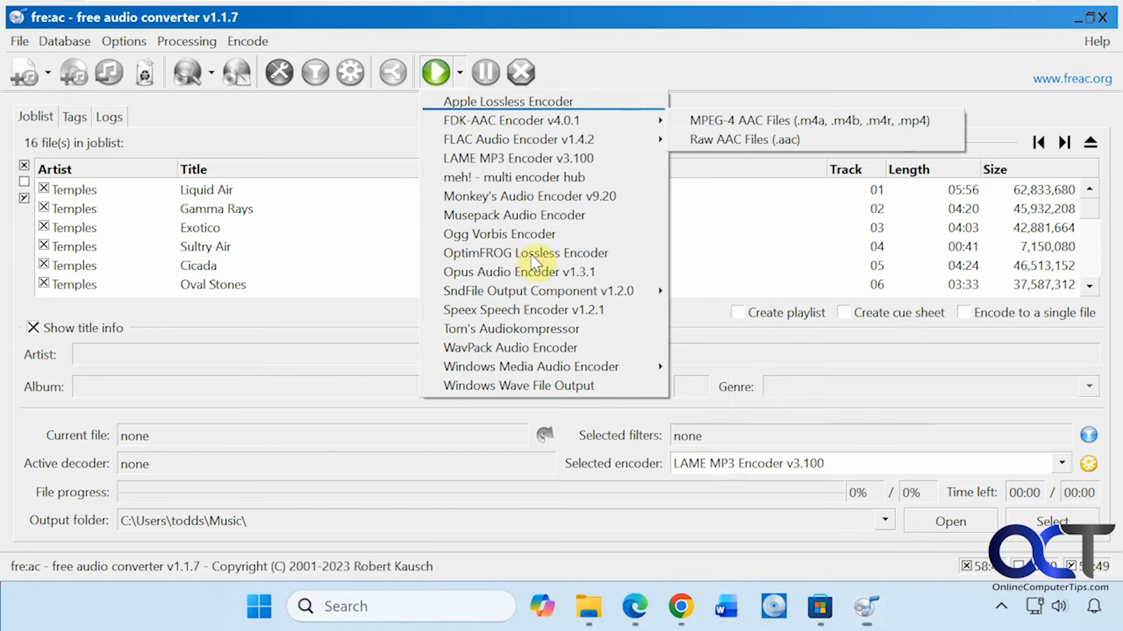
pyautogui.click(588, 75)
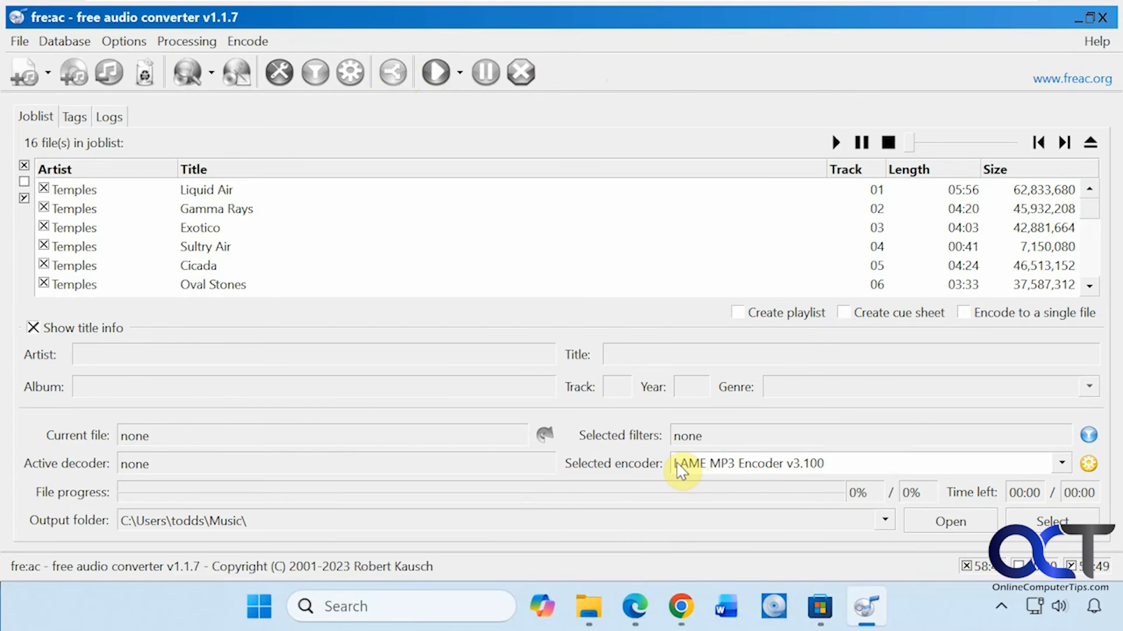
# - Try the Custom settings preset for the LAME MP3 encoder and switch back to the Standard preset
pyautogui.click(353, 82)
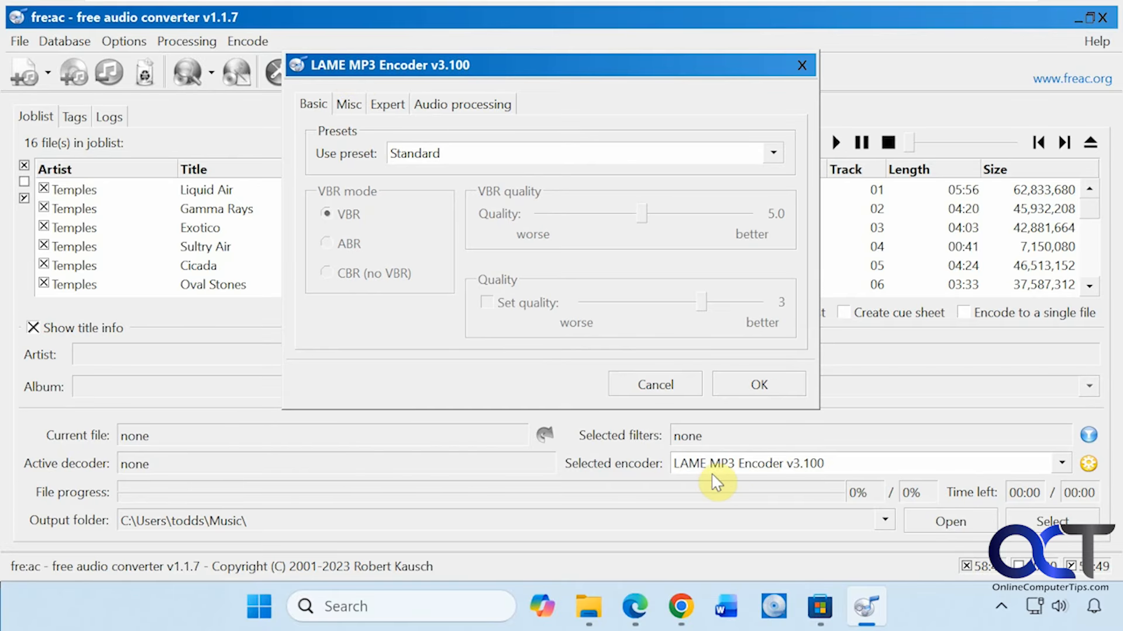
pyautogui.click(496, 158)
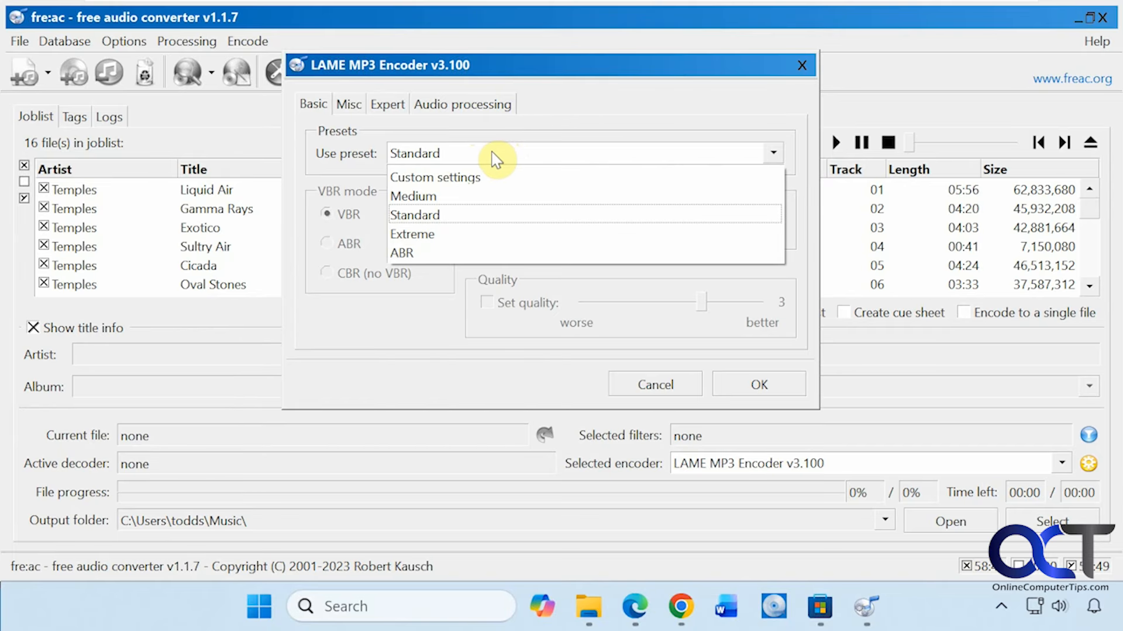
pyautogui.click(496, 176)
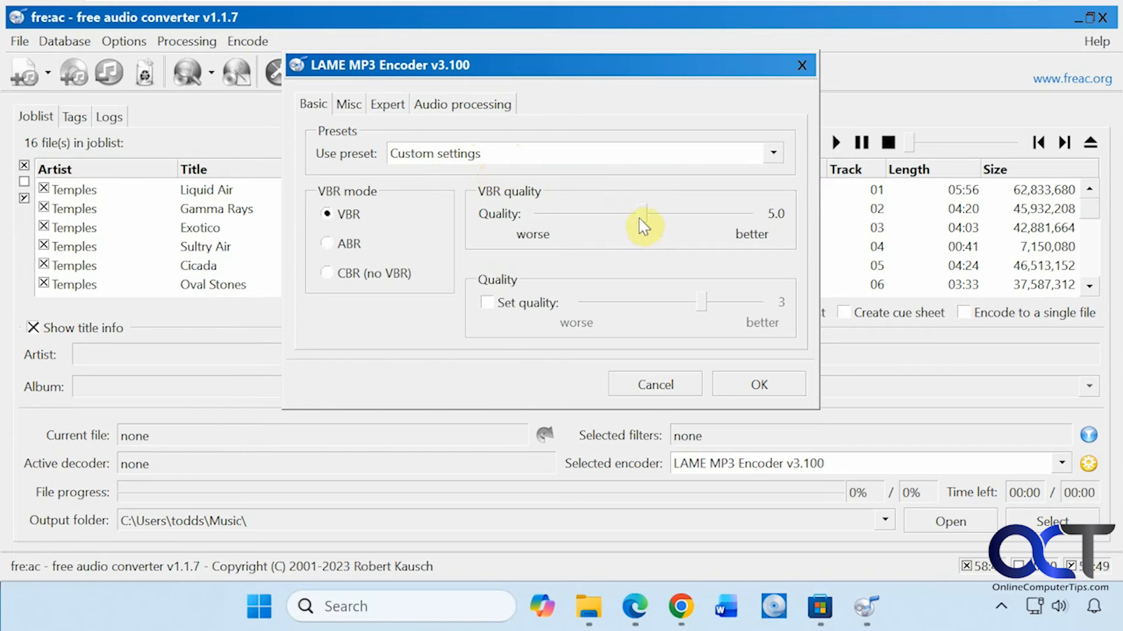
pyautogui.moveTo(644, 218)
pyautogui.mouseDown()
pyautogui.moveTo(718, 221)
pyautogui.moveTo(646, 220)
pyautogui.mouseUp()
pyautogui.click(520, 159)
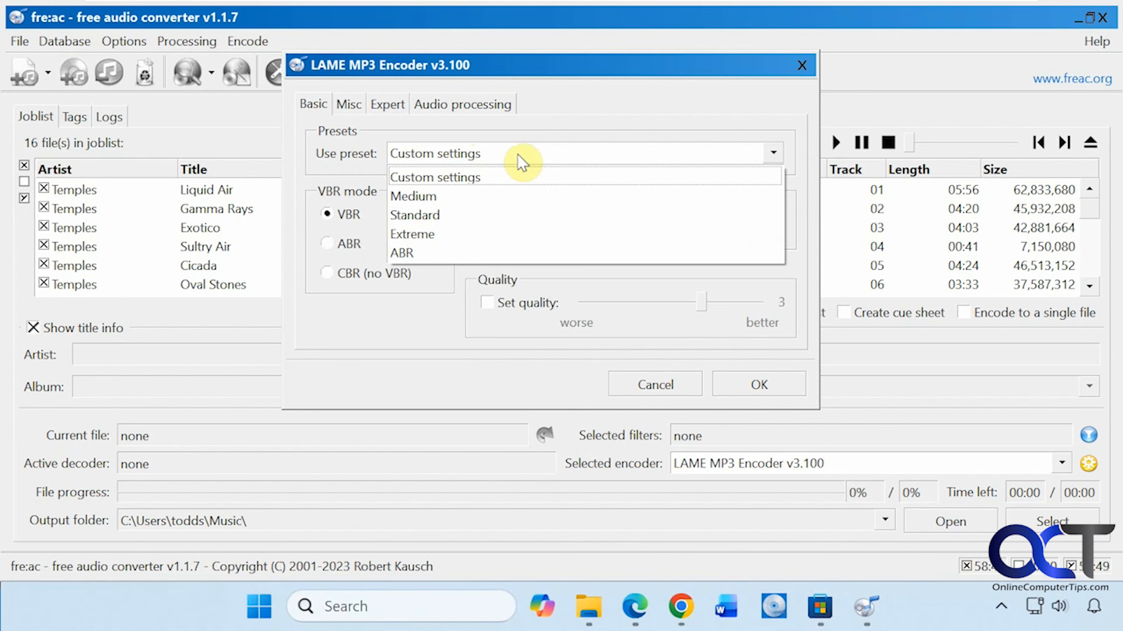
pyautogui.click(487, 216)
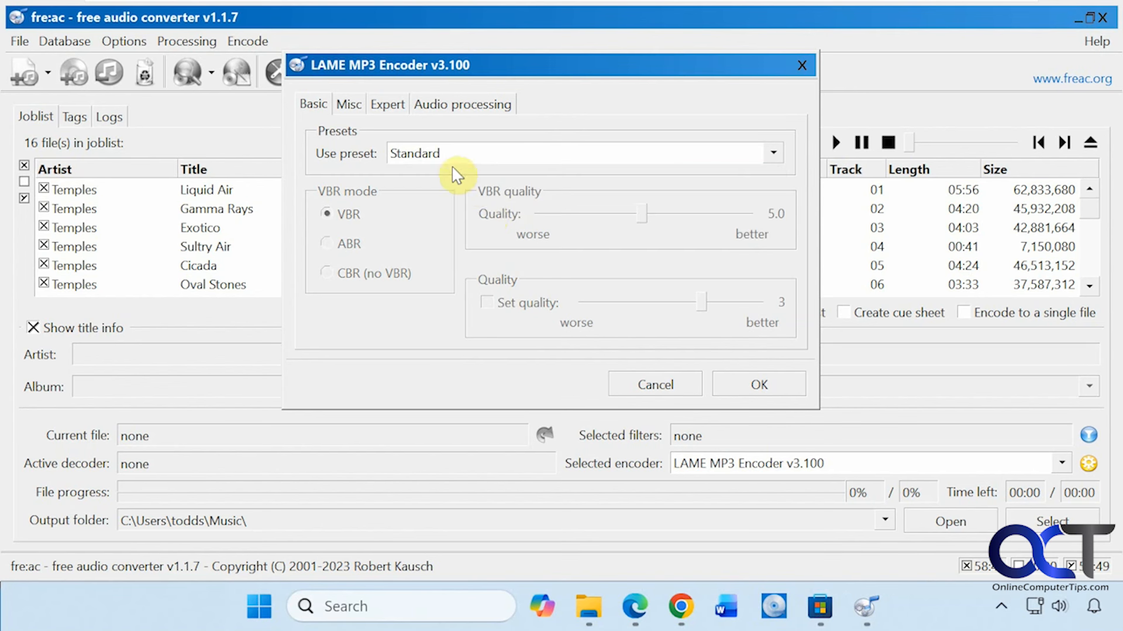
# - Look through the LAME encoder's Misc, Expert and Audio processing settings and accept the configuration
pyautogui.click(354, 105)
pyautogui.click(380, 108)
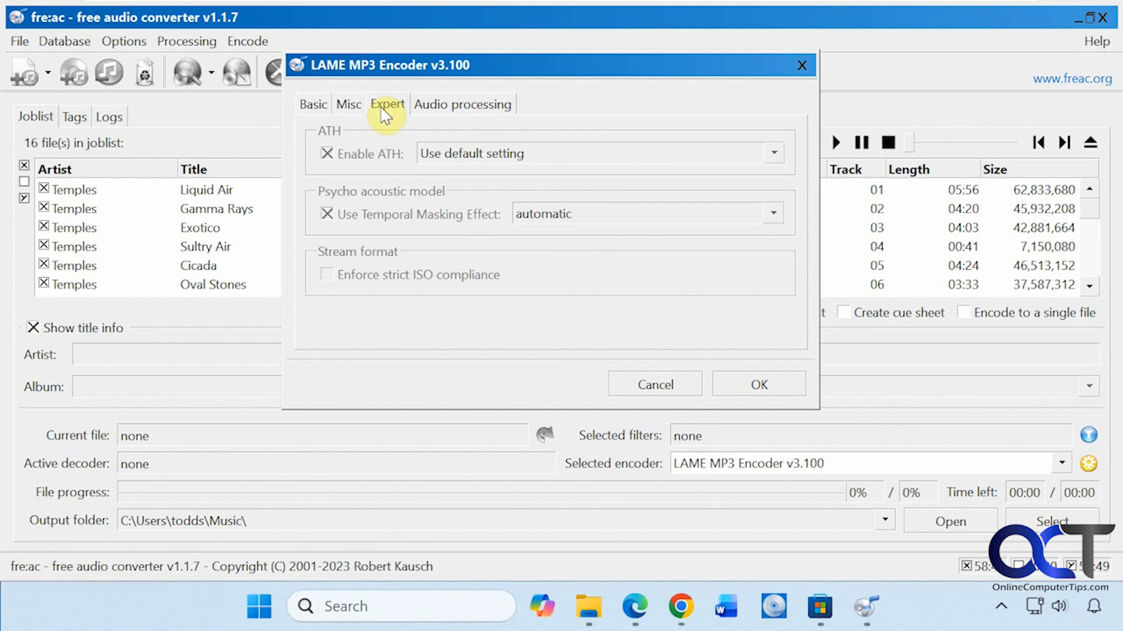
pyautogui.click(453, 107)
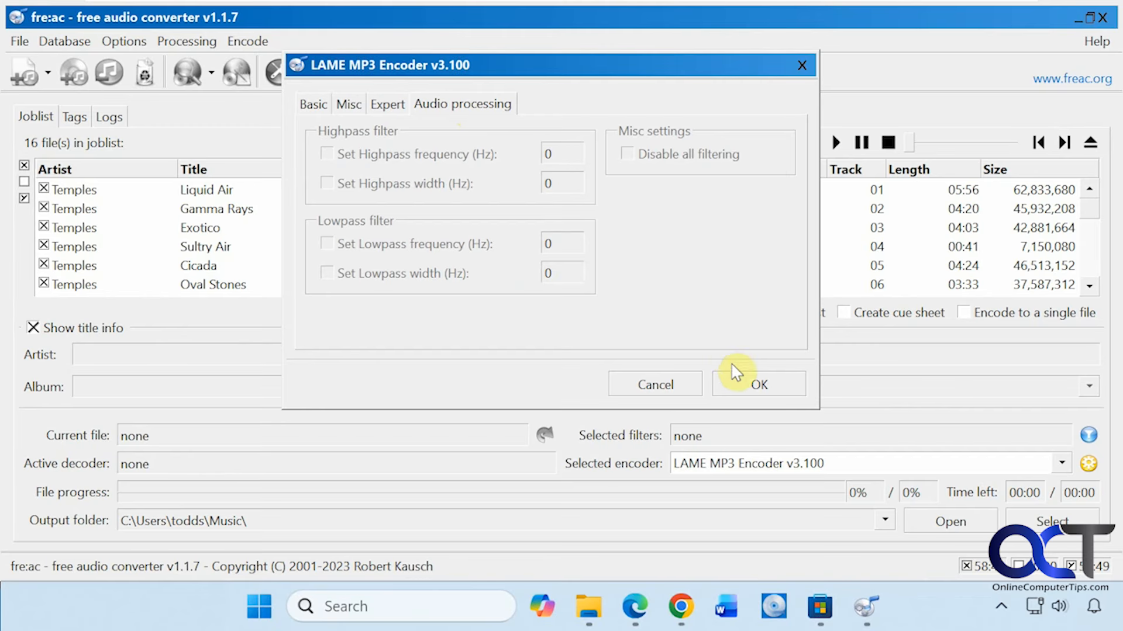
pyautogui.click(734, 381)
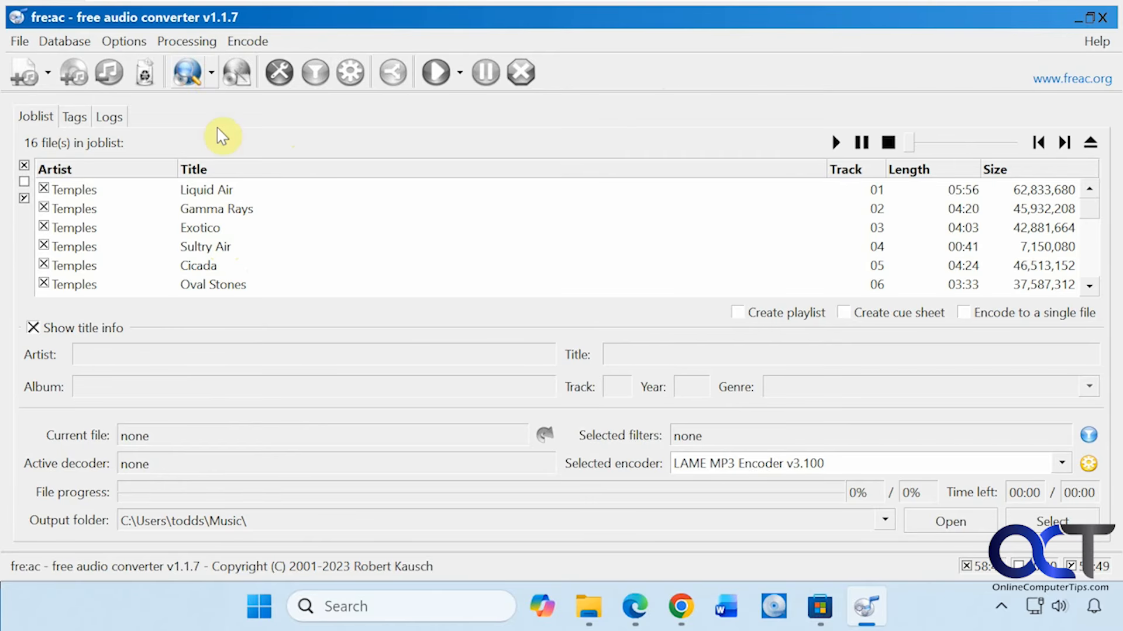
# - View the available CDDB database query options
pyautogui.click(212, 72)
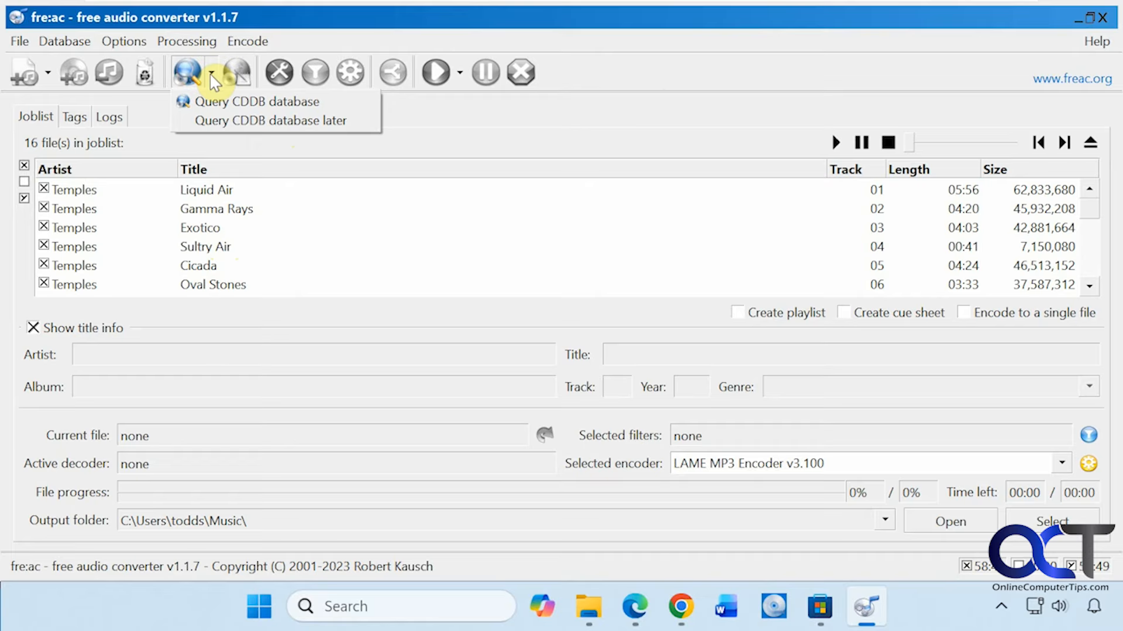
pyautogui.click(314, 29)
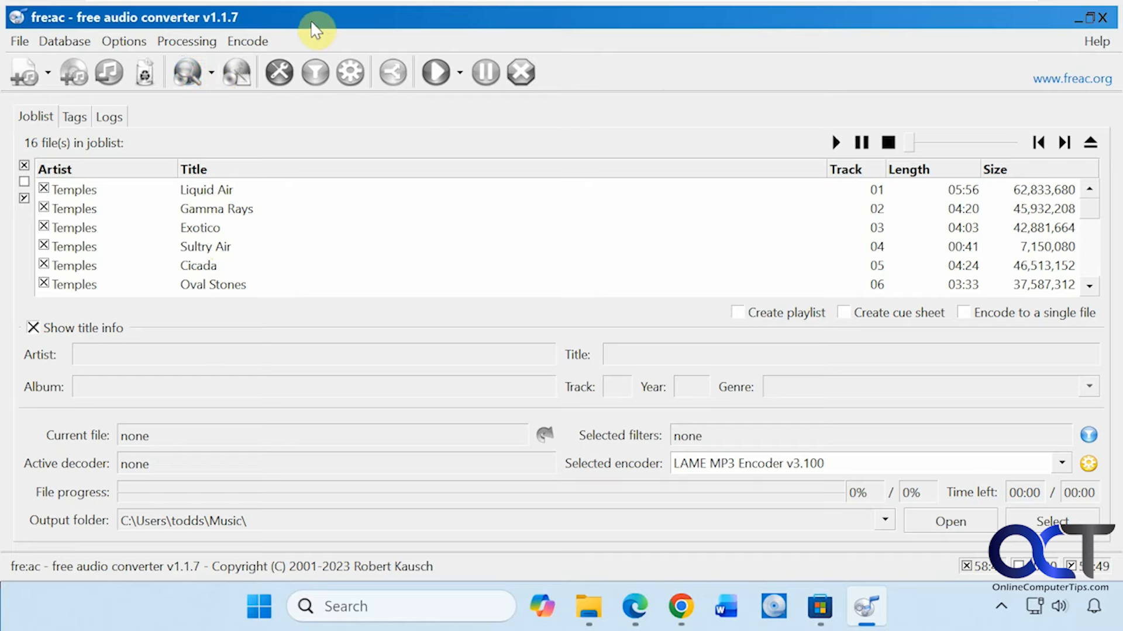
# - Open the general settings and view the available active configurations and the encoder choices
pyautogui.click(280, 73)
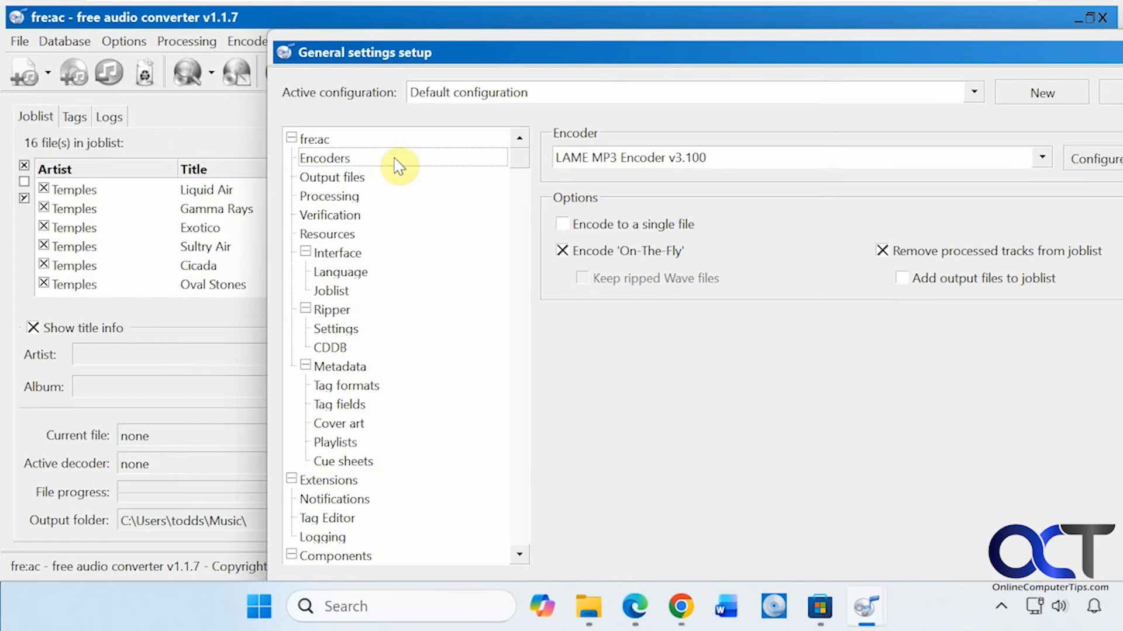
pyautogui.click(980, 93)
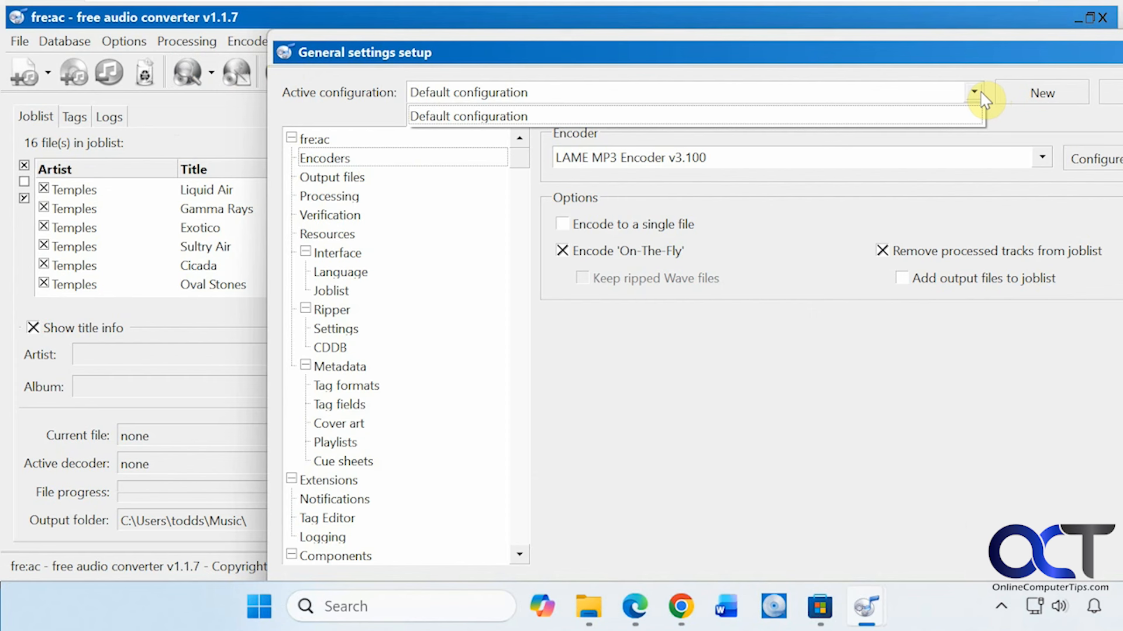
pyautogui.click(984, 98)
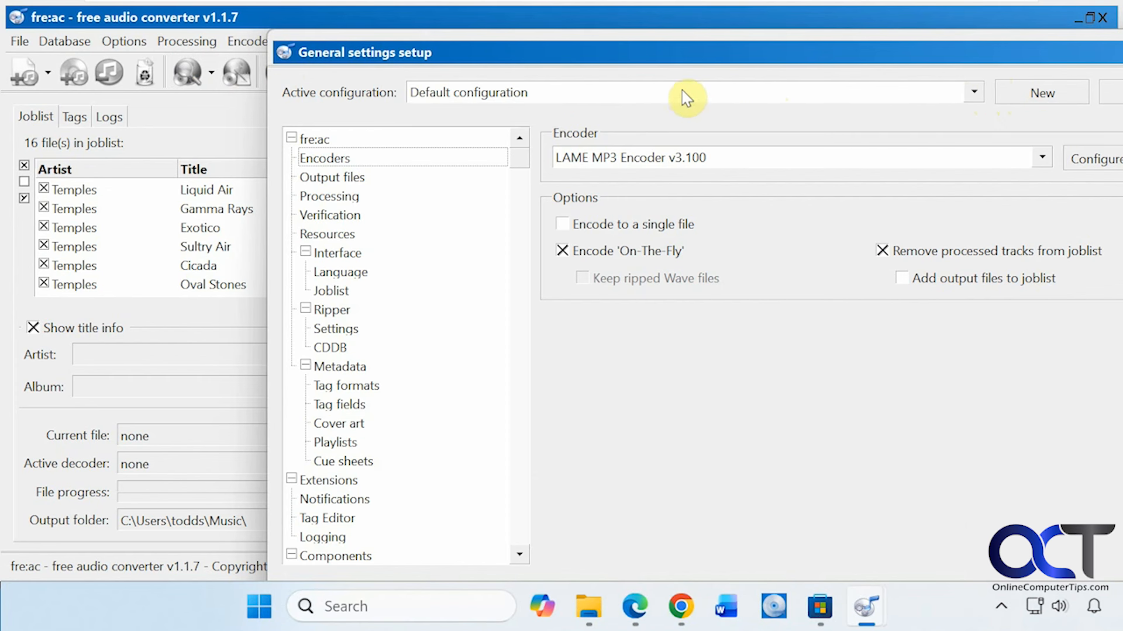
pyautogui.click(1042, 158)
pyautogui.click(1045, 160)
# - Review the Output files, Processing, Verification and Resources pages of the general settings
pyautogui.click(414, 176)
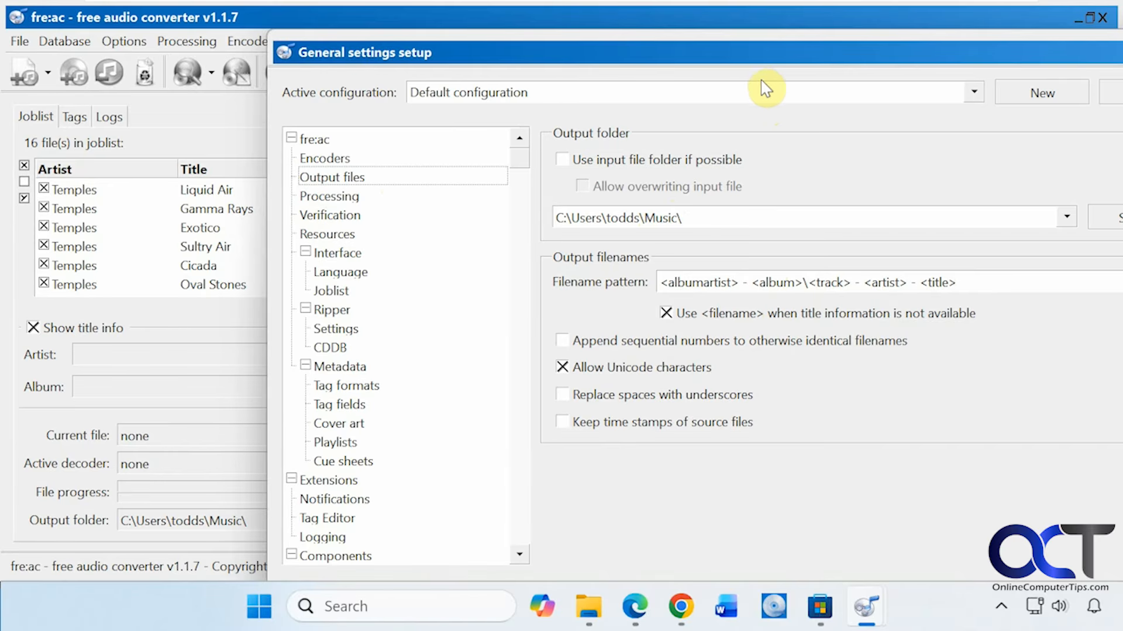
pyautogui.moveTo(762, 58); pyautogui.dragTo(659, 59)
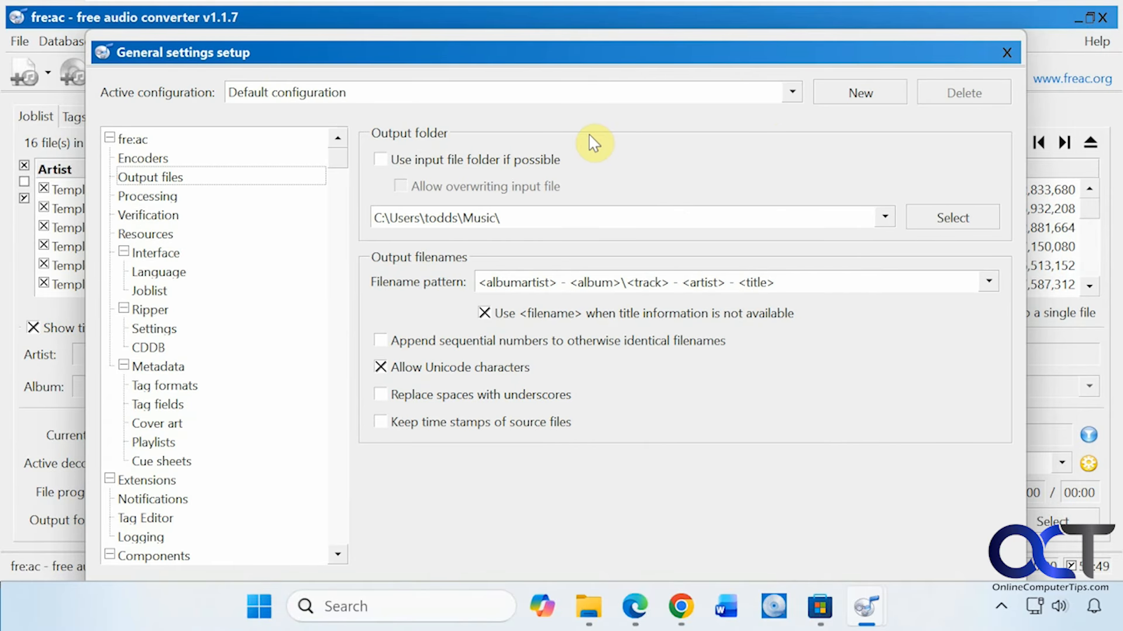
pyautogui.click(208, 206)
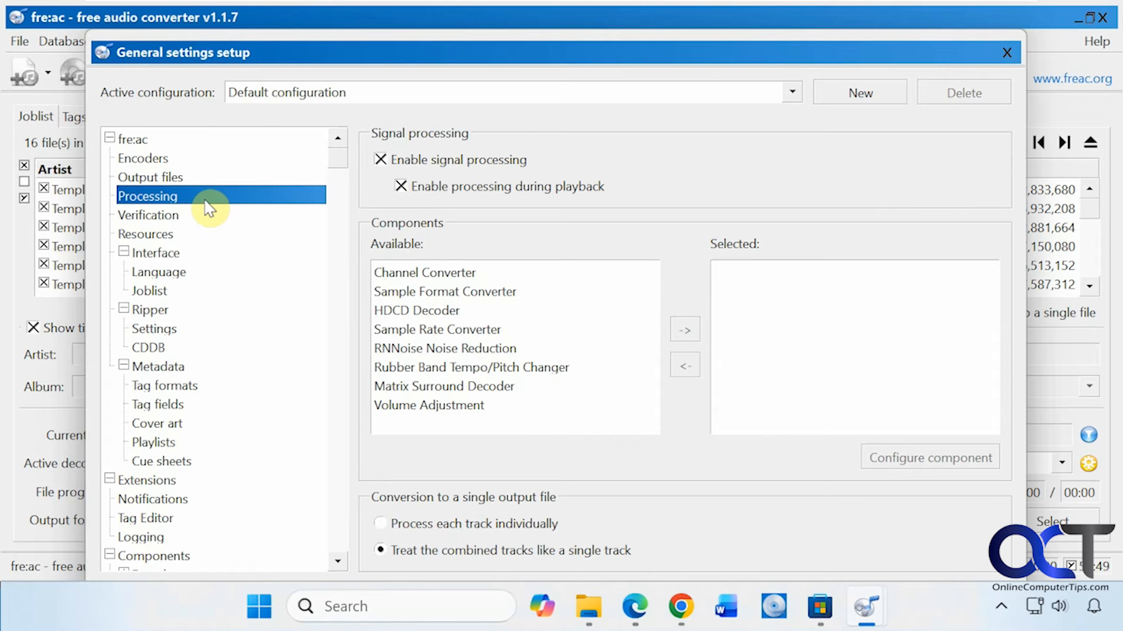
pyautogui.click(190, 216)
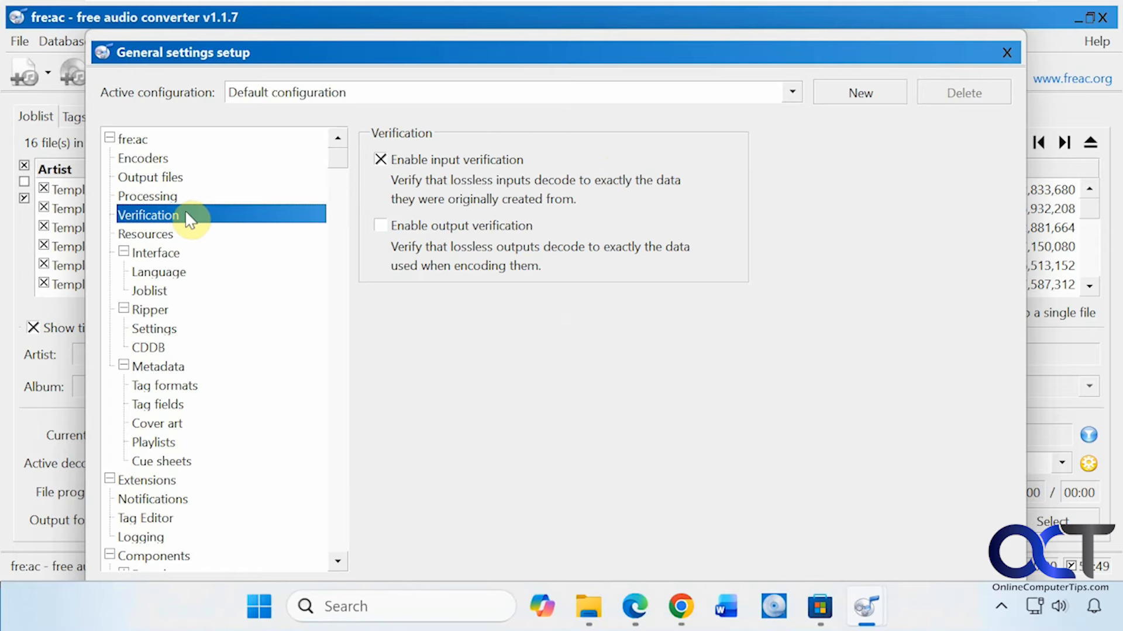
pyautogui.click(176, 236)
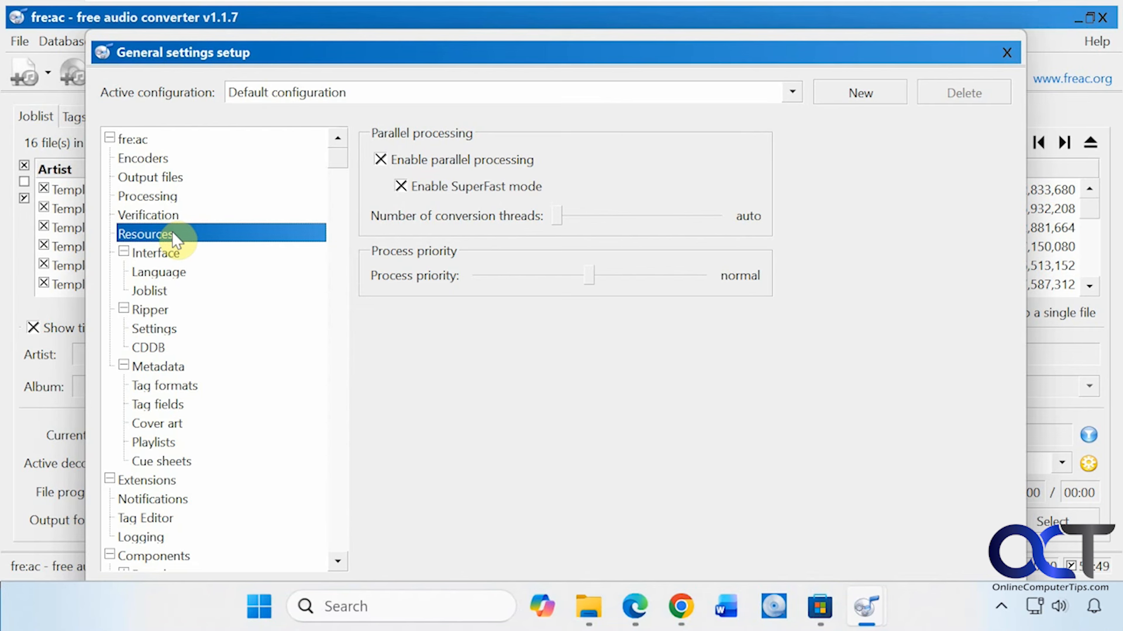
# - Review the interface's Language and Joblist settings and the ripper's drive and CDDB settings
pyautogui.click(175, 255)
pyautogui.click(184, 275)
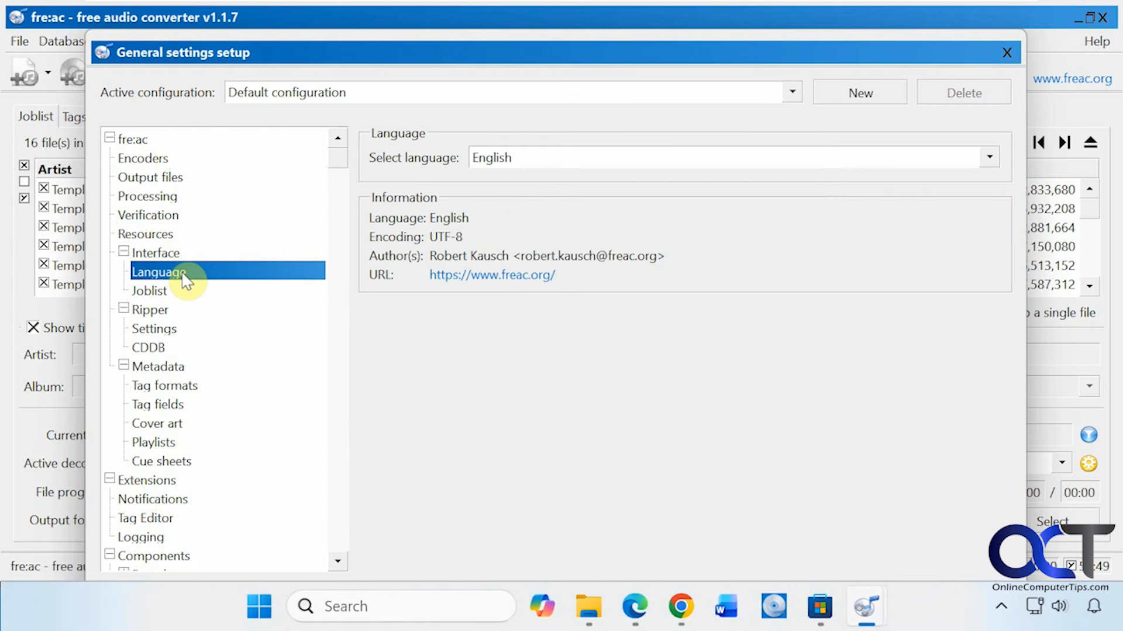
pyautogui.click(186, 293)
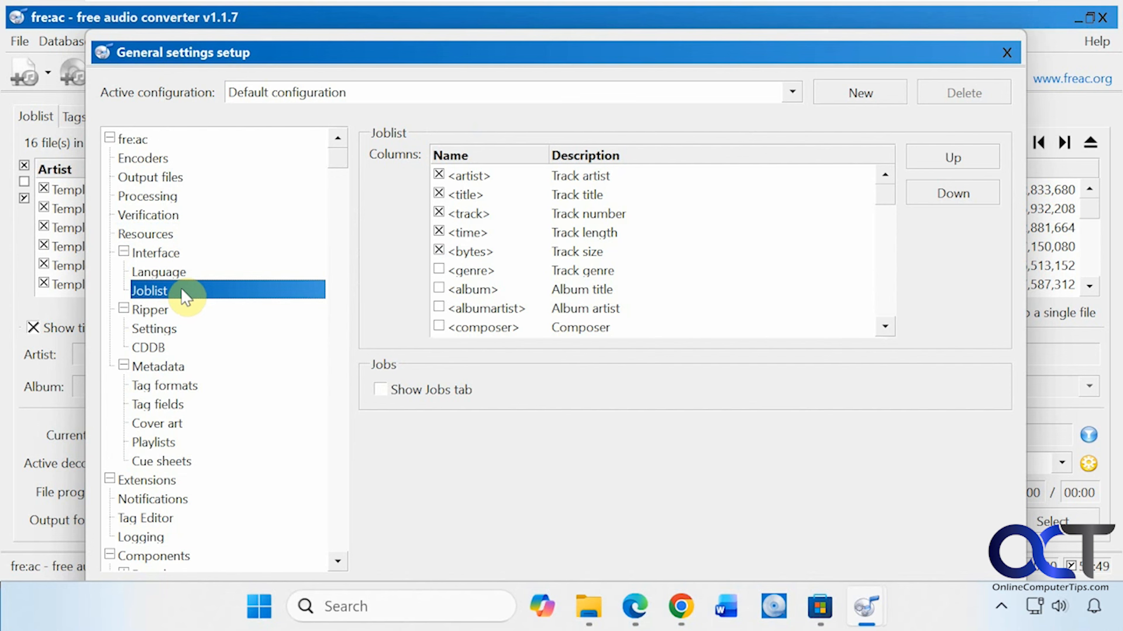
pyautogui.click(170, 329)
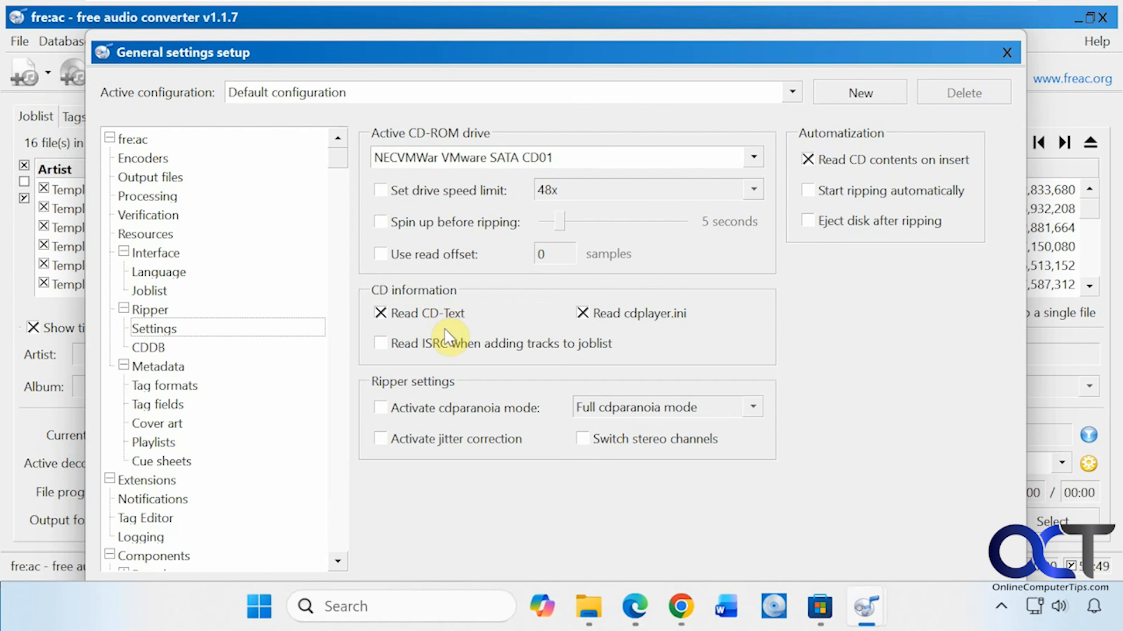
pyautogui.click(192, 346)
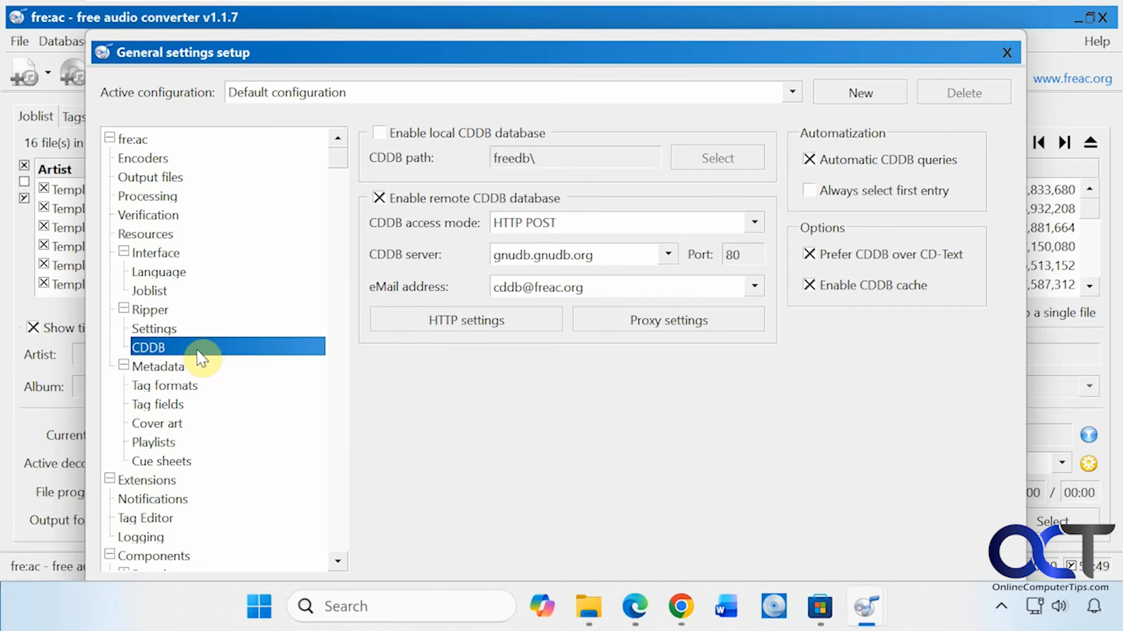
# - Look through the Metadata settings for tag formats, tag fields, cover art, playlists and cue sheets
pyautogui.click(196, 367)
pyautogui.click(198, 386)
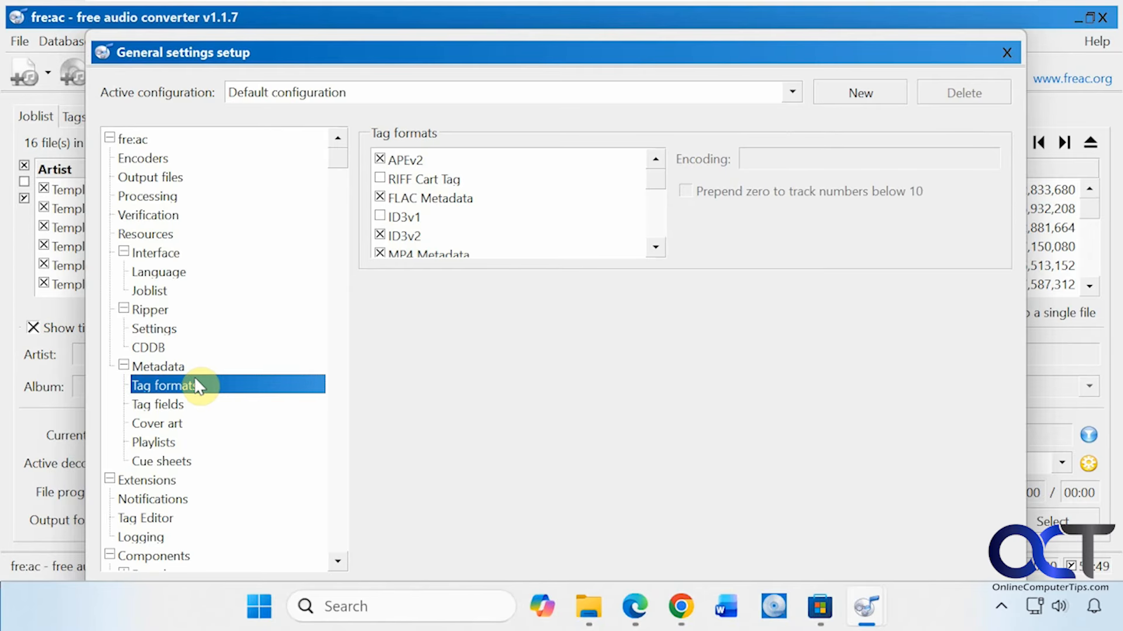
pyautogui.click(414, 240)
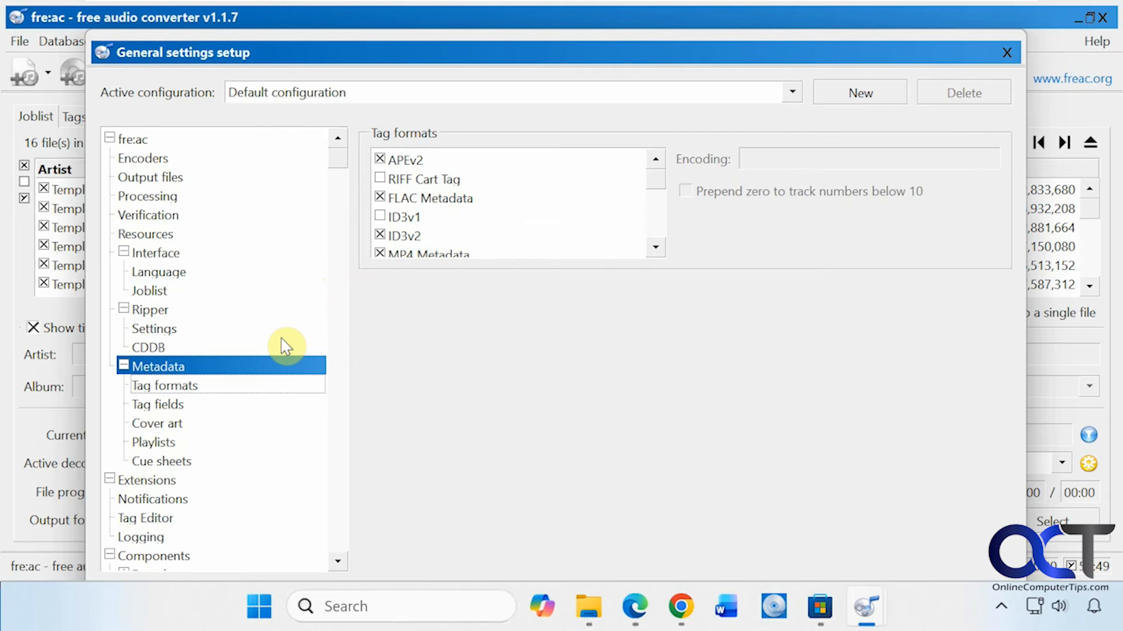
pyautogui.click(200, 401)
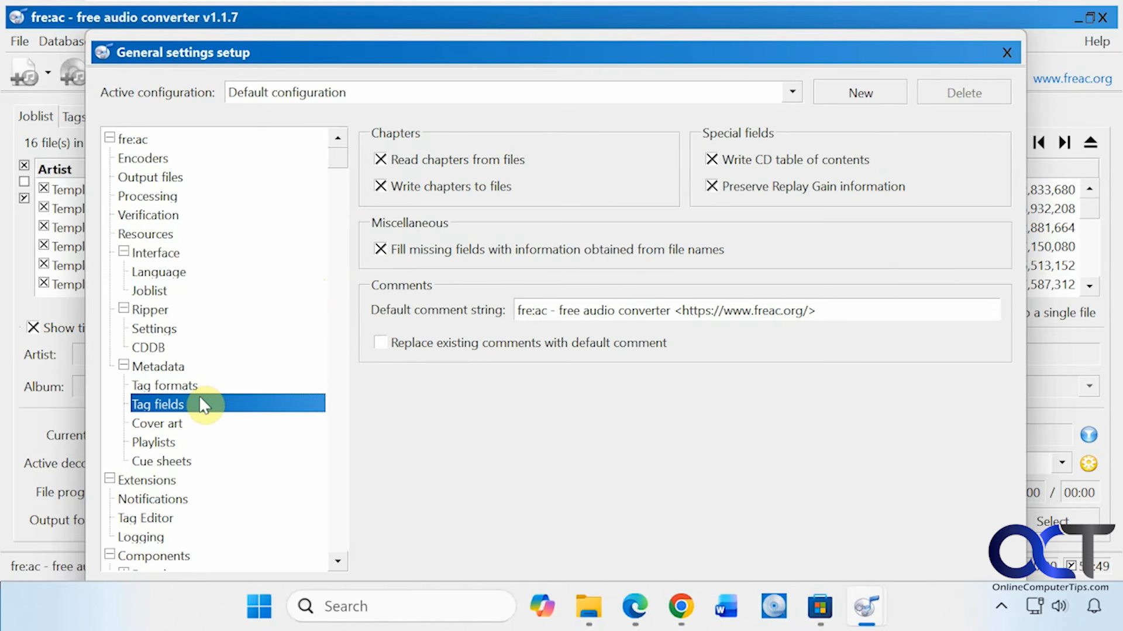
pyautogui.click(192, 426)
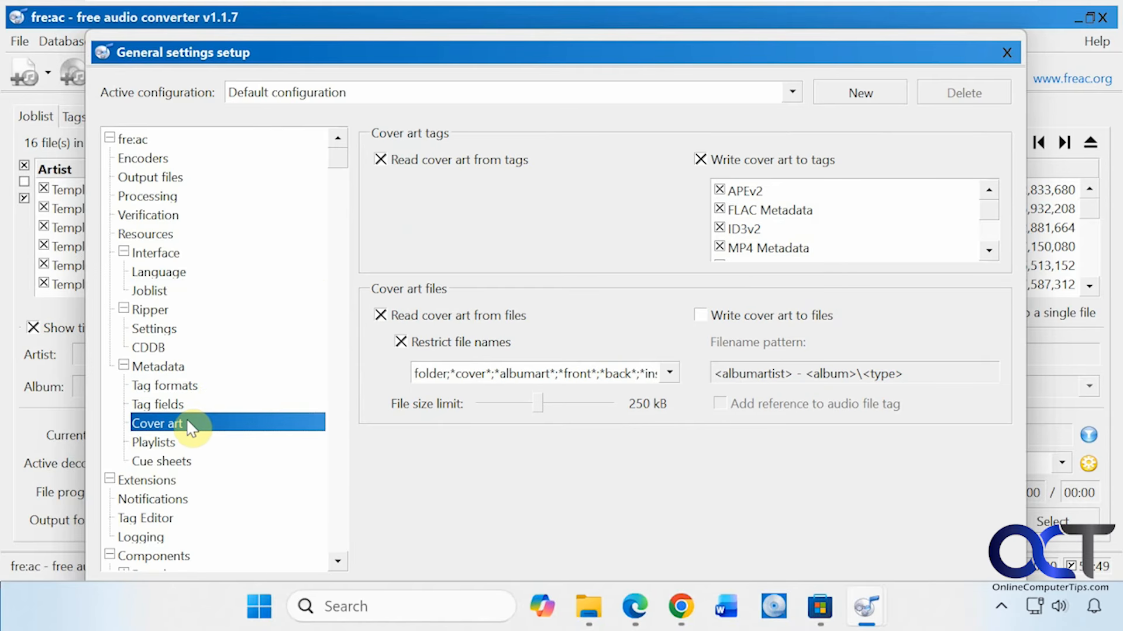
pyautogui.click(178, 444)
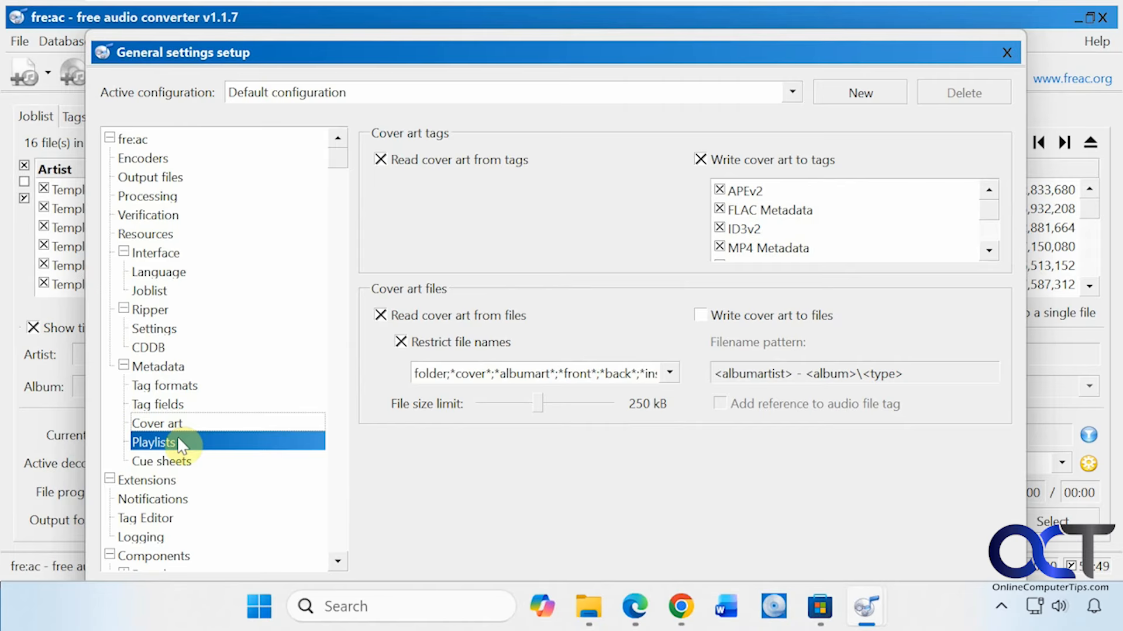
pyautogui.click(185, 457)
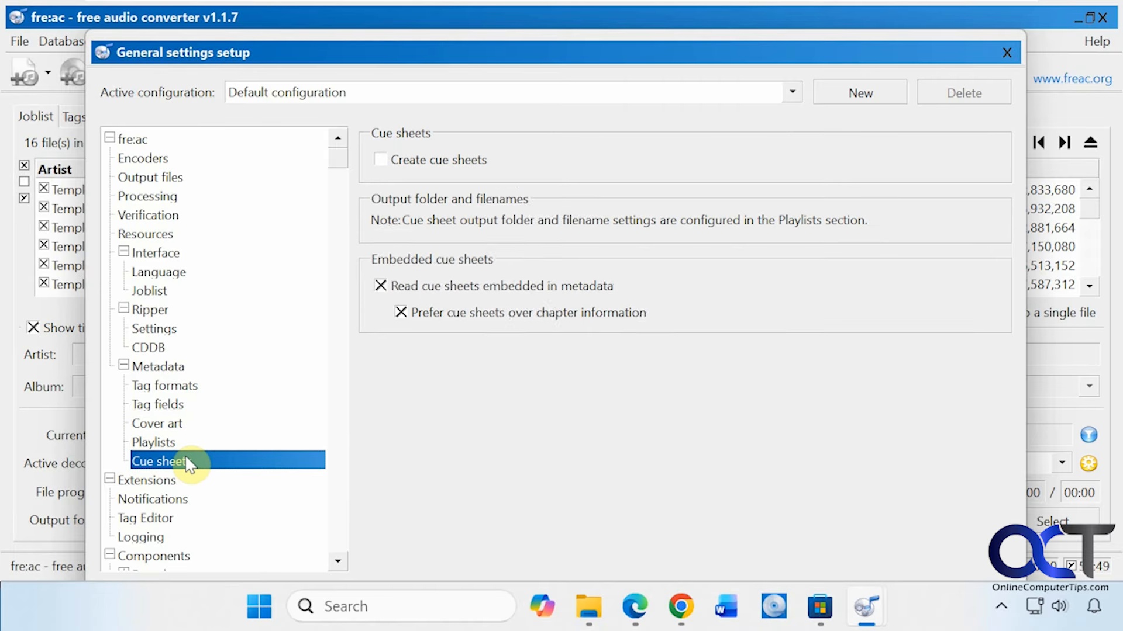
# - Look through the Notifications, Tag Editor and Logging settings and the Encoders components, and close the general settings
pyautogui.scroll(-3, 226, 474)
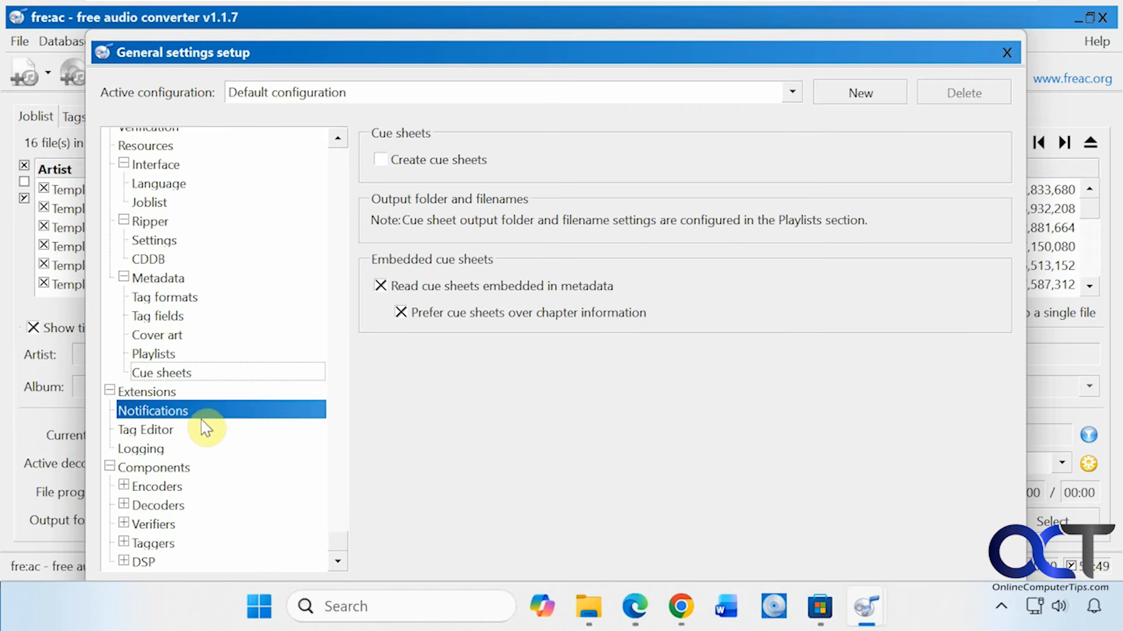
pyautogui.click(199, 415)
pyautogui.click(197, 432)
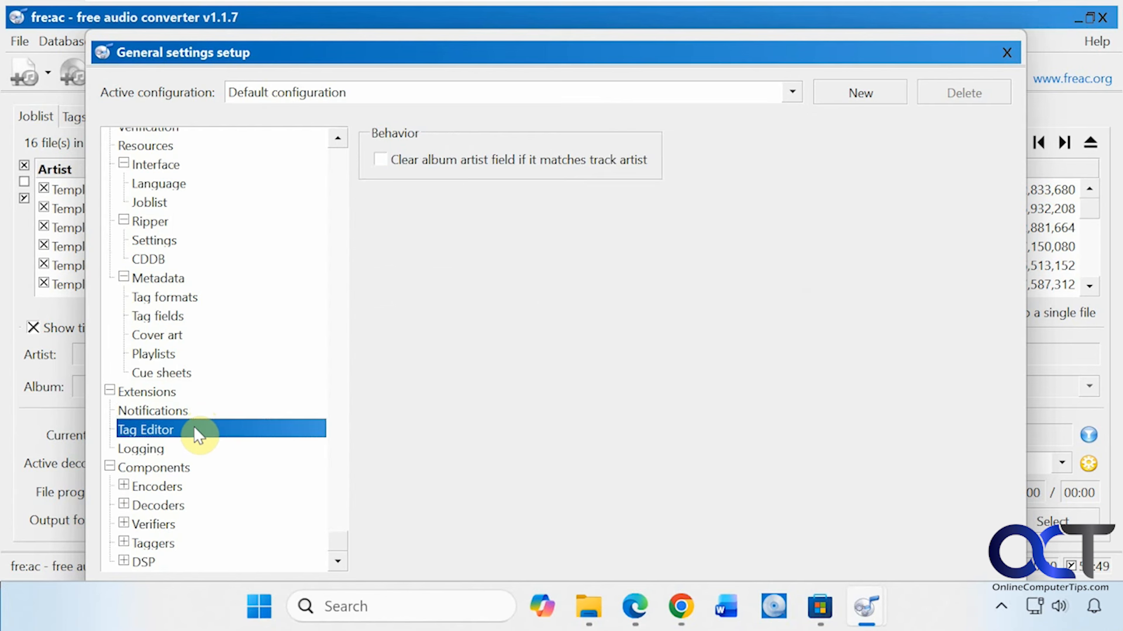
pyautogui.click(187, 446)
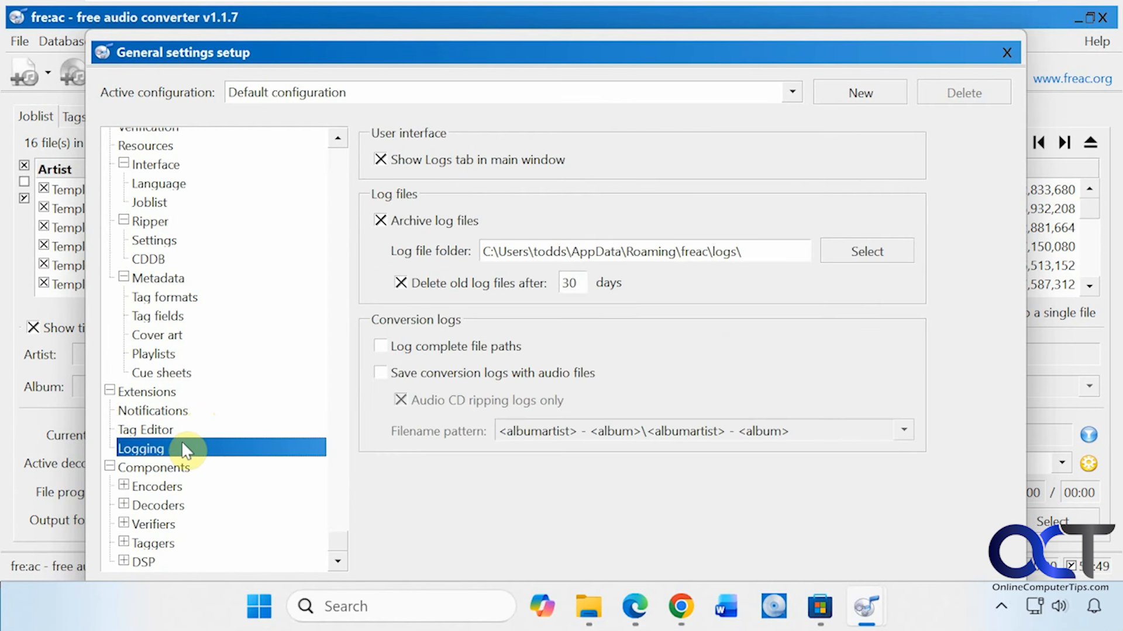
pyautogui.click(196, 465)
pyautogui.click(130, 485)
pyautogui.click(124, 485)
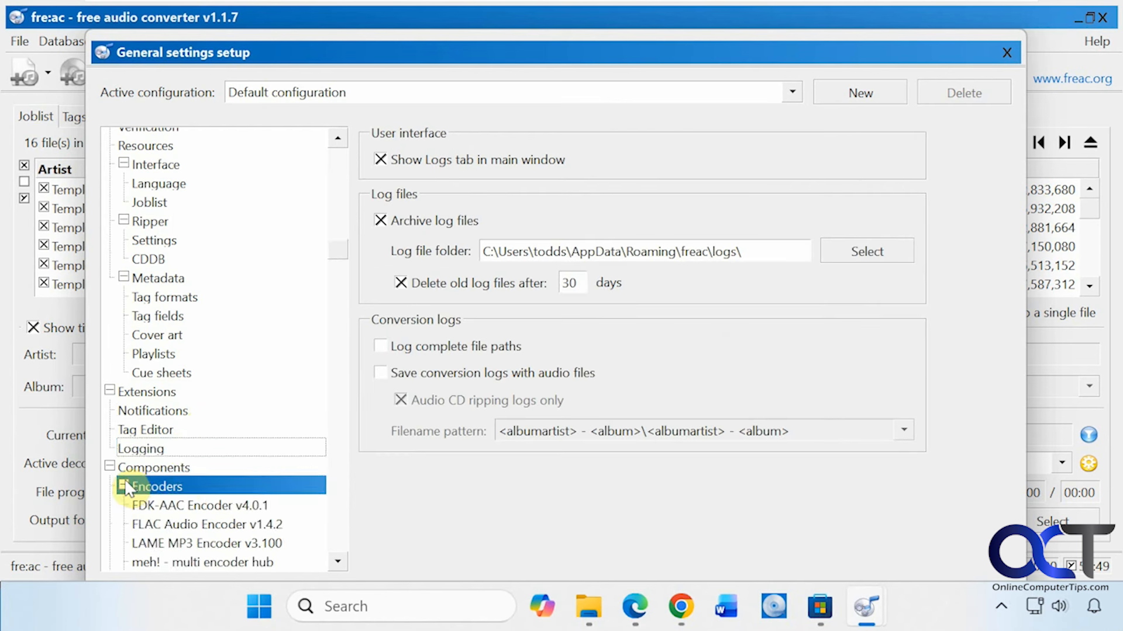
pyautogui.click(124, 486)
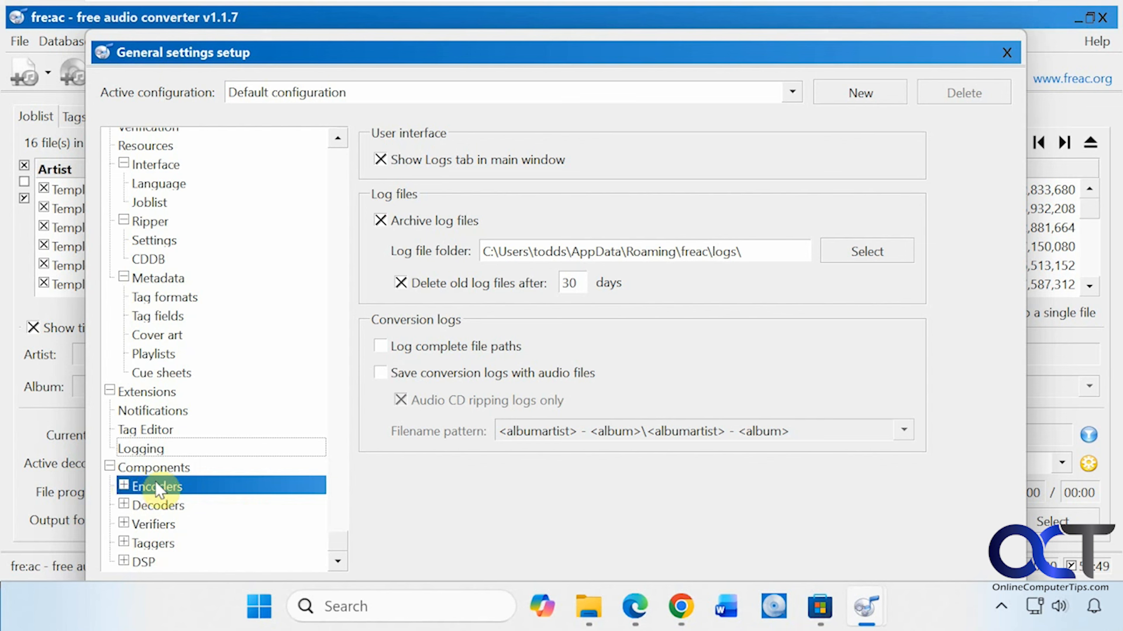
pyautogui.click(1006, 52)
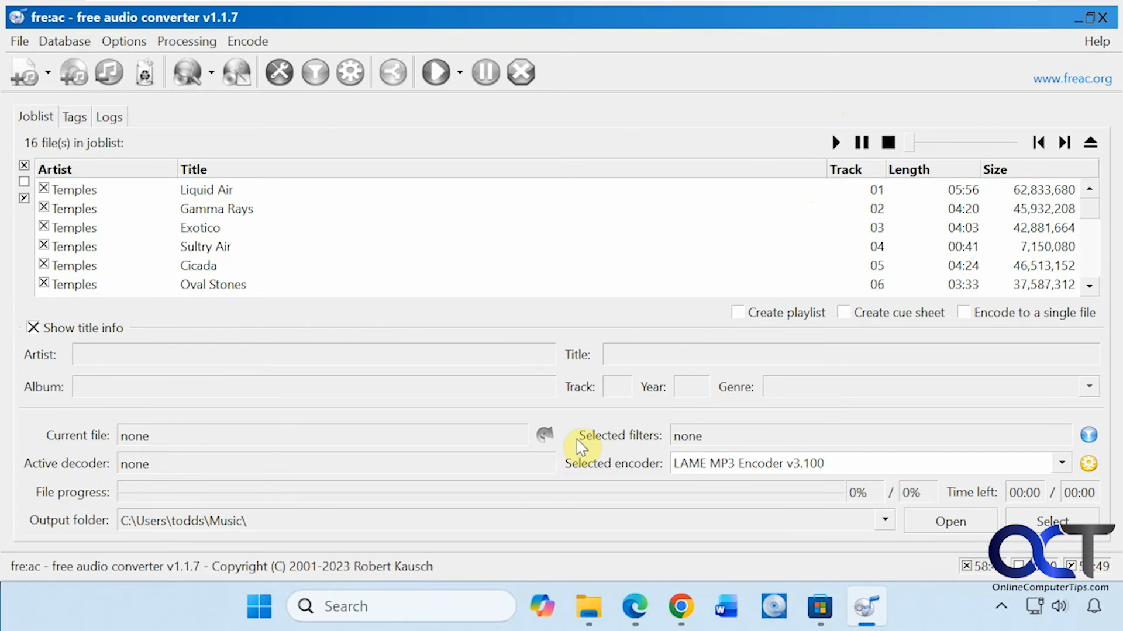
# - Start encoding all tracks in the joblist with the LAME MP3 Encoder into the Music folder
pyautogui.click(436, 76)
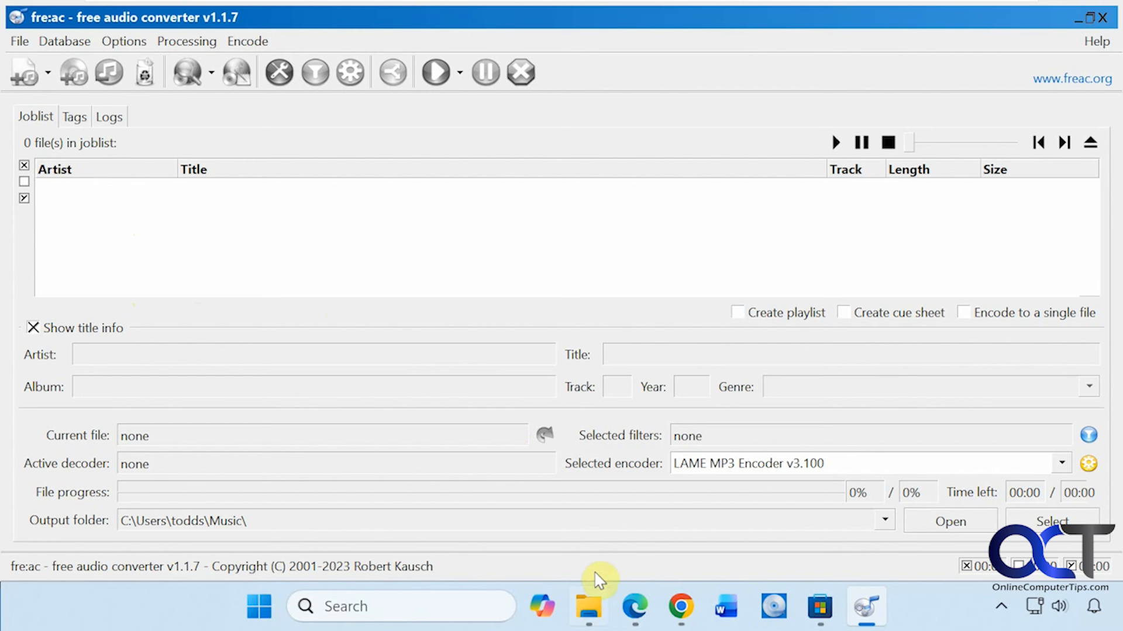
# - Switch to File Explorer, open the Temples - Exotico folder in Music, and examine the ripped MP3 files in a maximized window
pyautogui.click(589, 607)
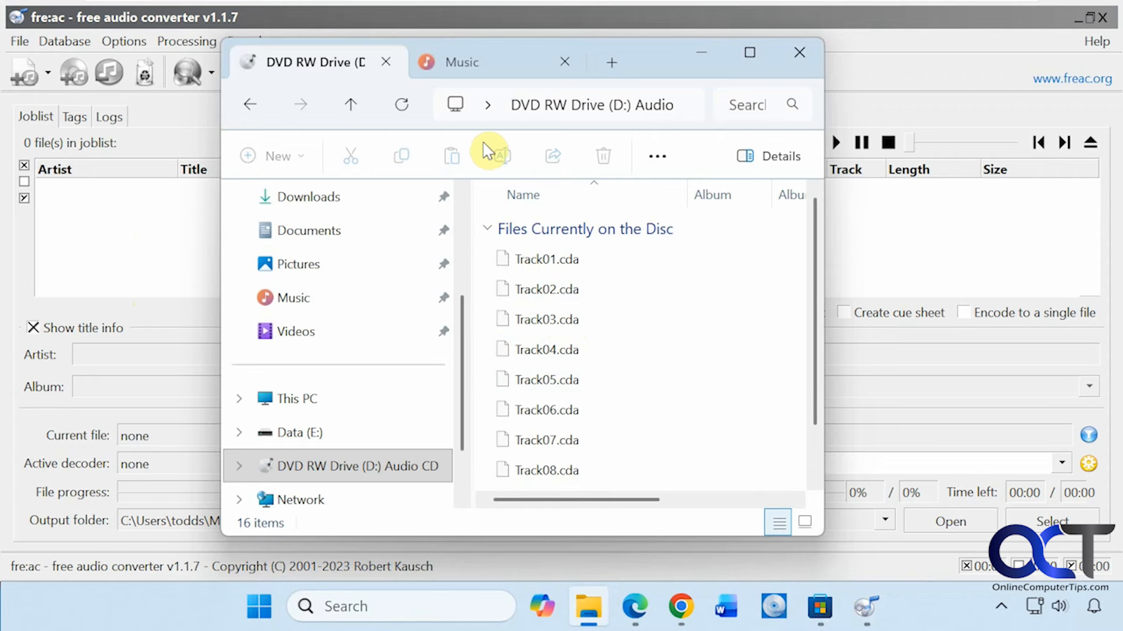
pyautogui.click(477, 73)
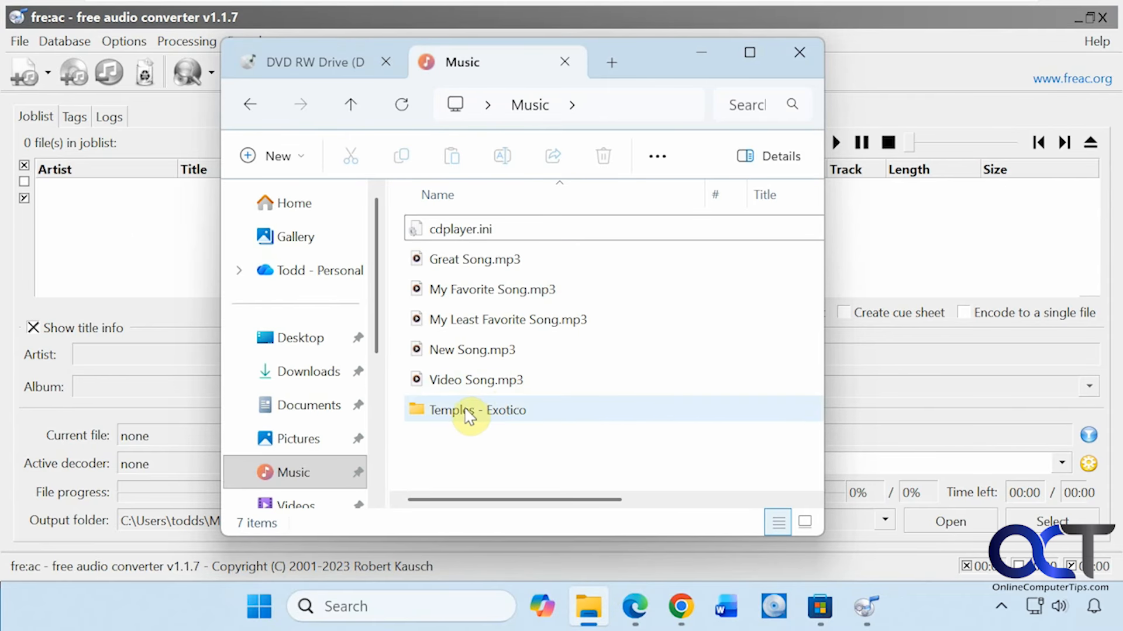
pyautogui.moveTo(462, 415)
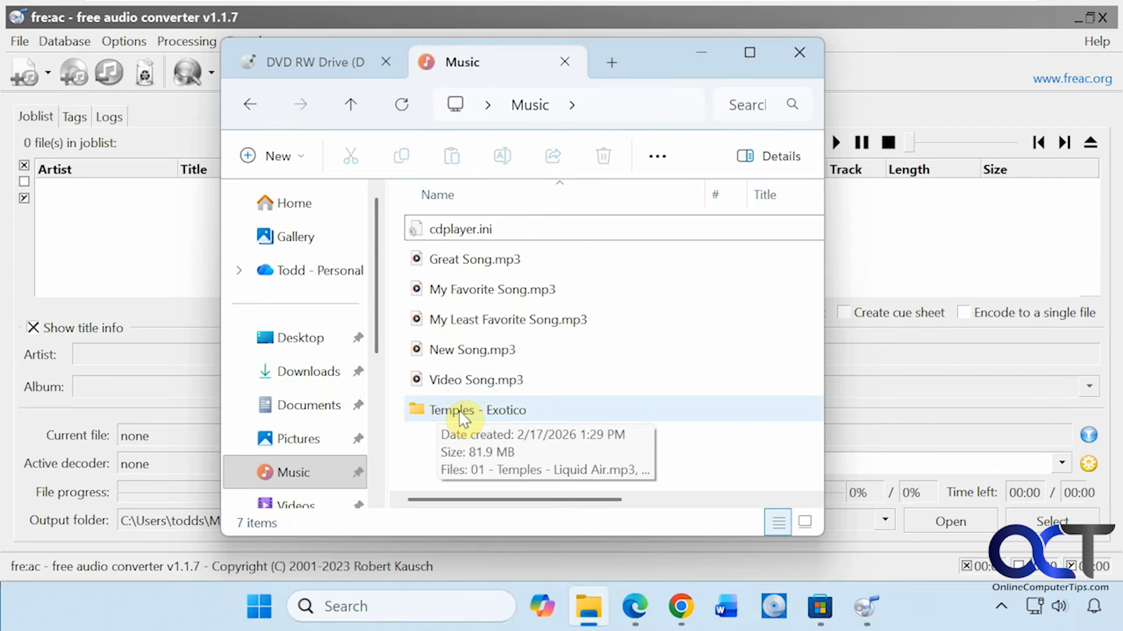
pyautogui.doubleClick(462, 413)
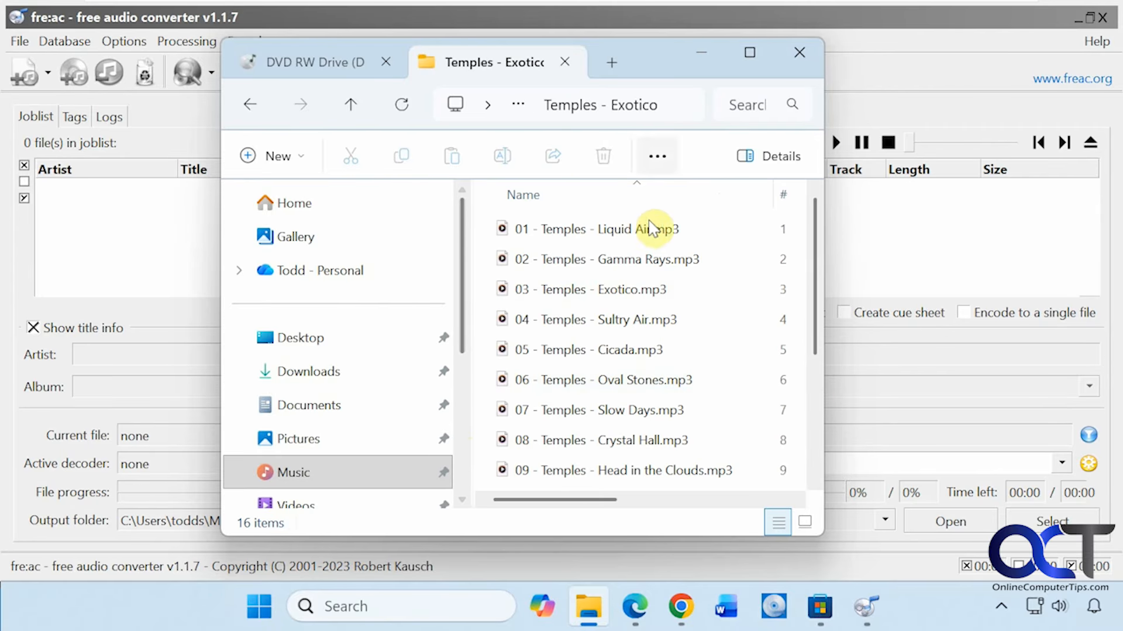
pyautogui.click(743, 58)
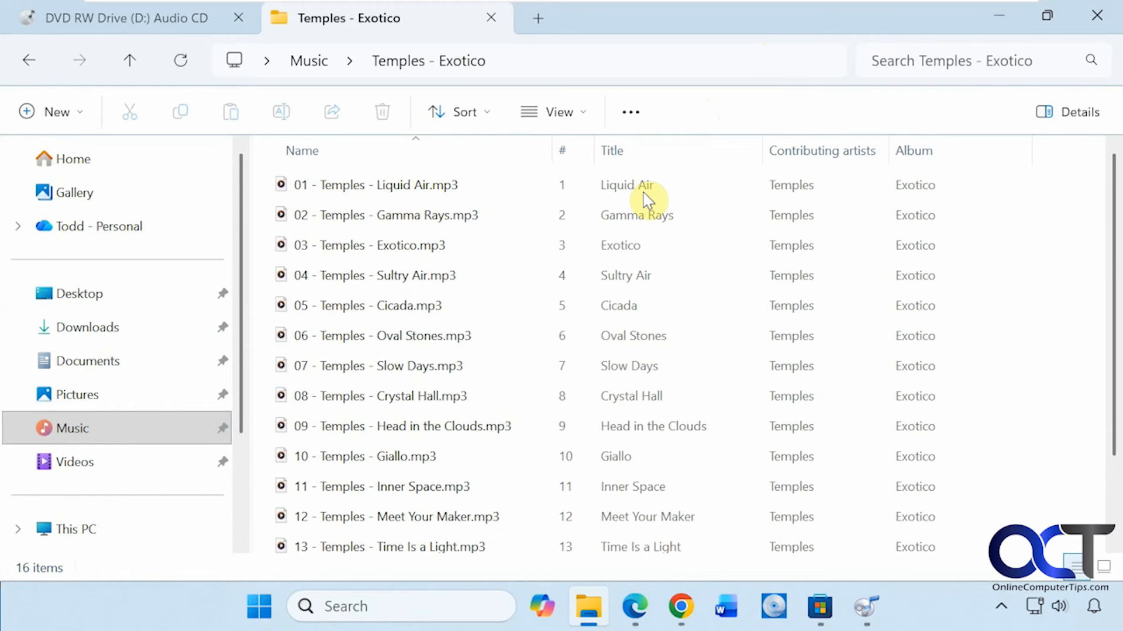
pyautogui.moveTo(408, 351)
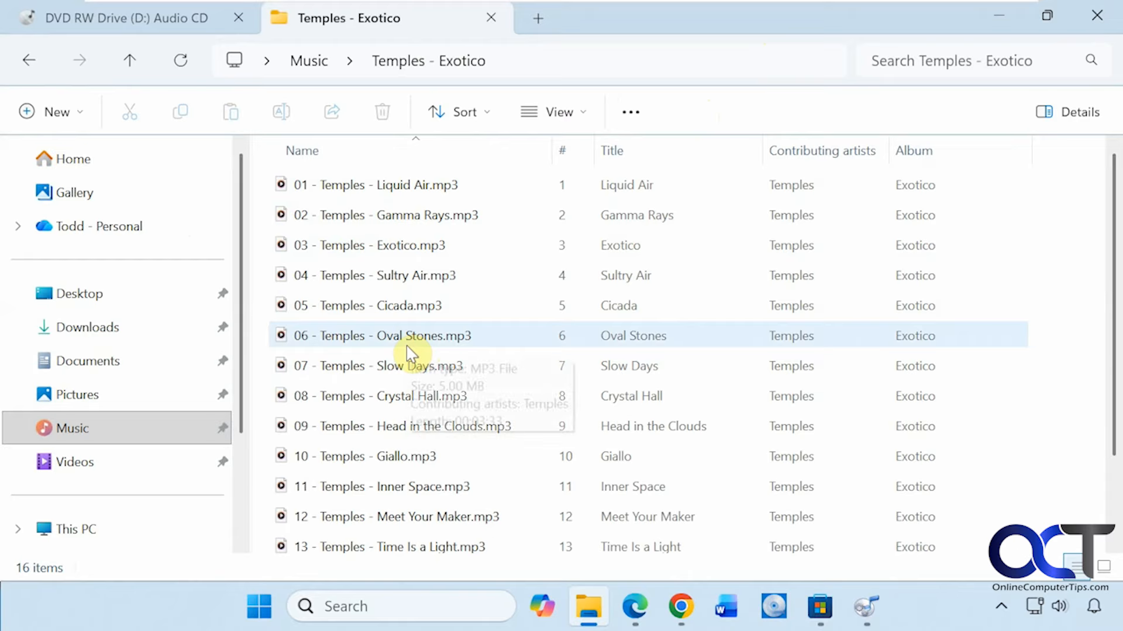
pyautogui.moveTo(342, 320)
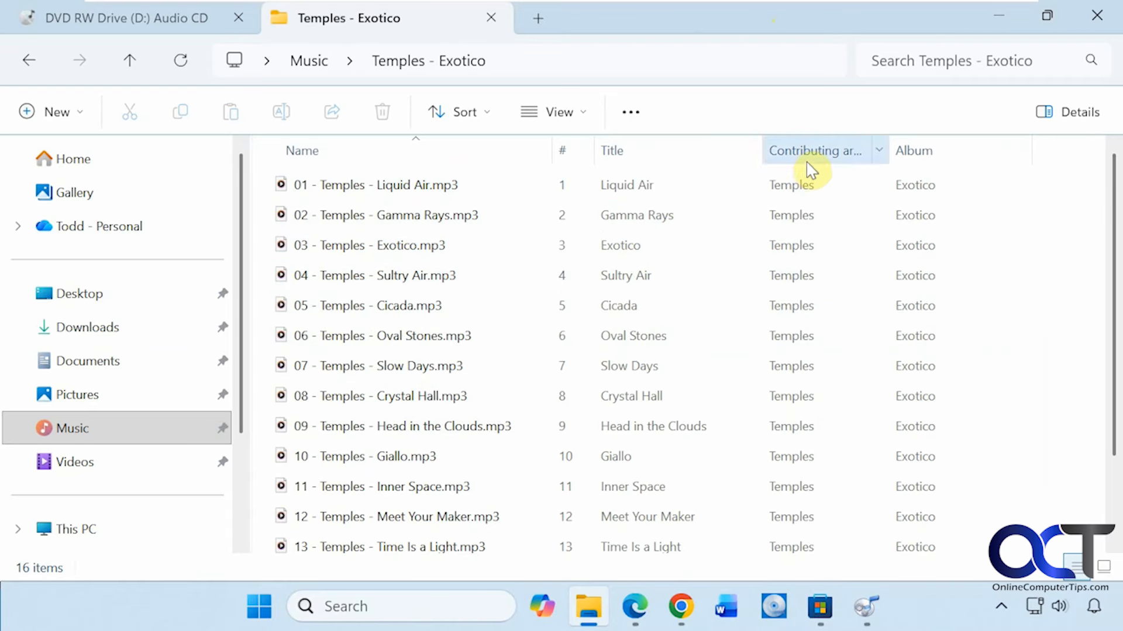
# - View the detailed tag and audio properties of 01 - Temples - Liquid Air.mp3
pyautogui.click(810, 179)
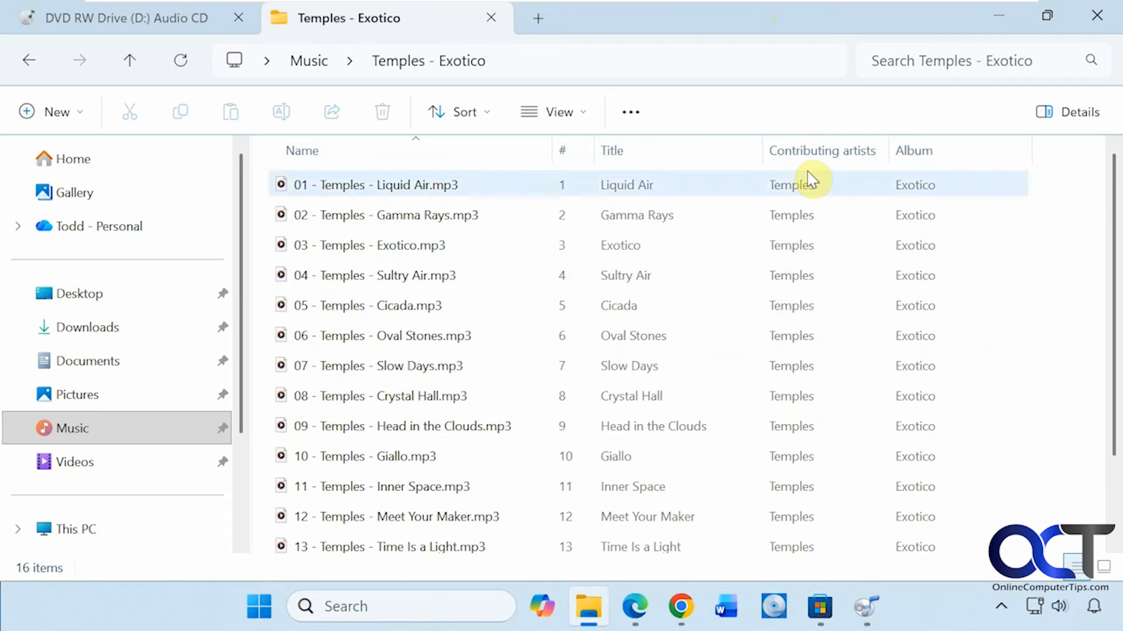
pyautogui.rightClick(807, 188)
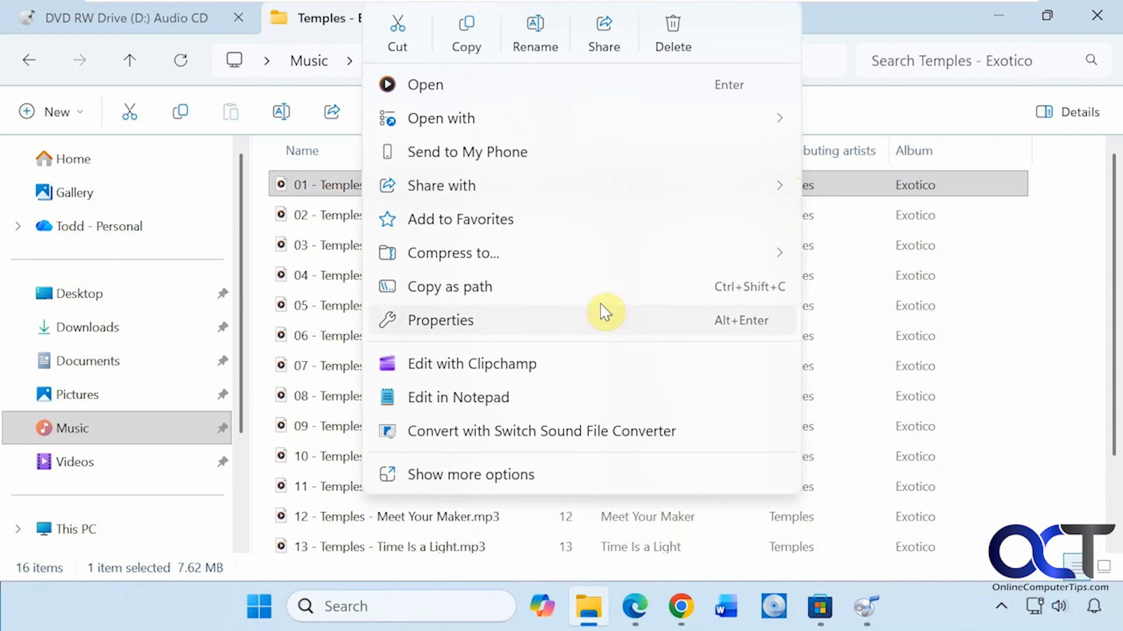
pyautogui.click(526, 330)
pyautogui.click(925, 103)
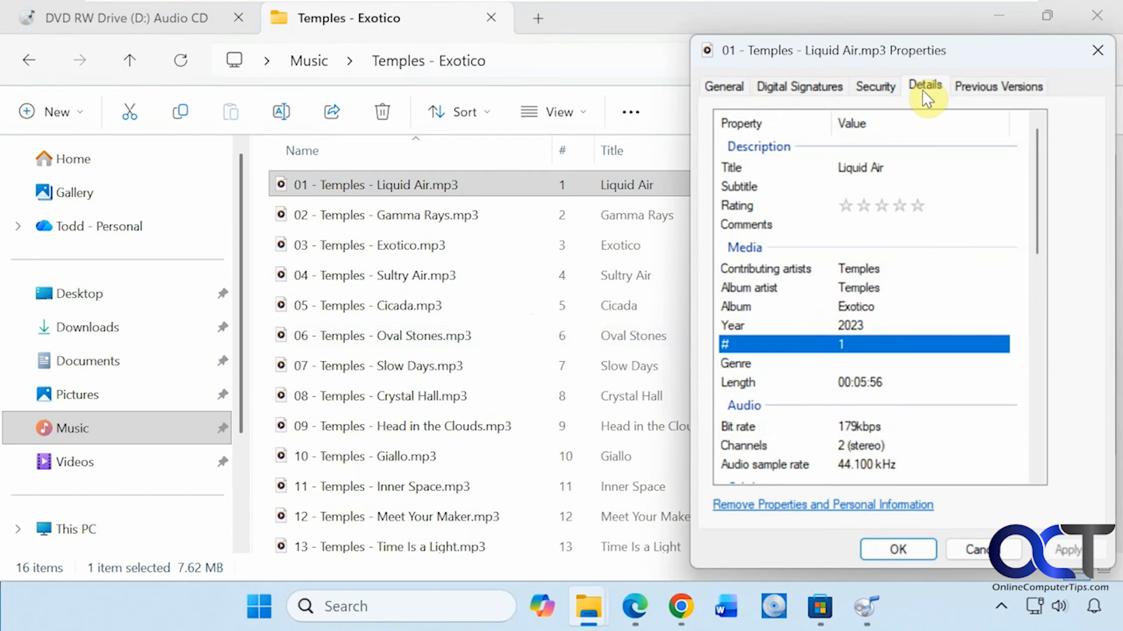
# - Check the Contributing artists and Album artist tags of 01 - Temples - Liquid Air.mp3 and close its properties without changes
pyautogui.click(847, 286)
pyautogui.click(842, 268)
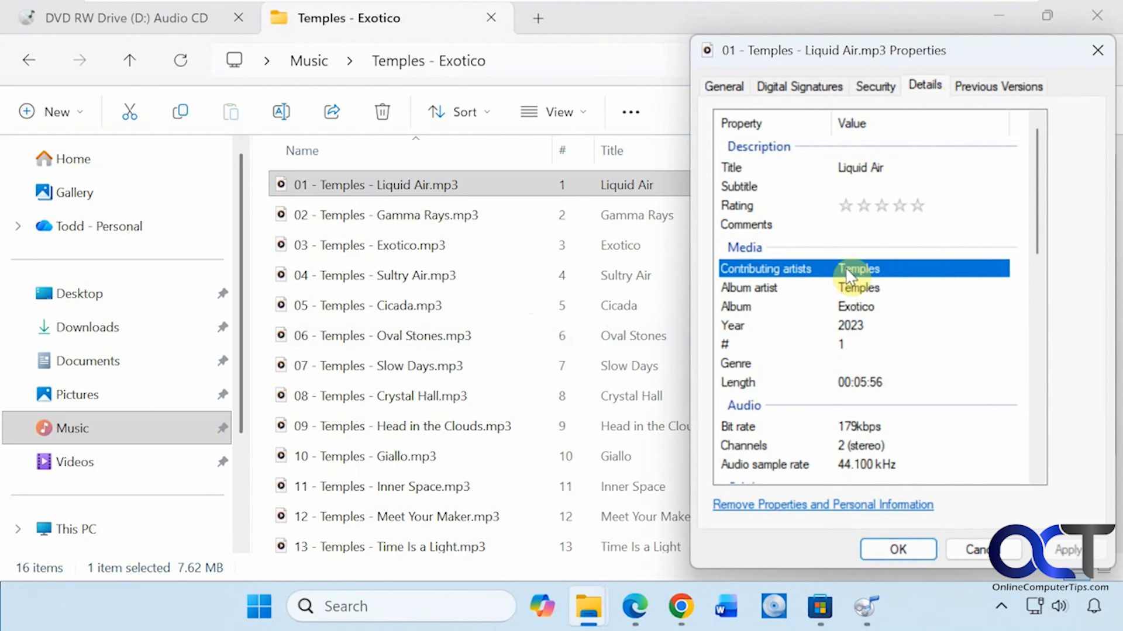
pyautogui.click(789, 293)
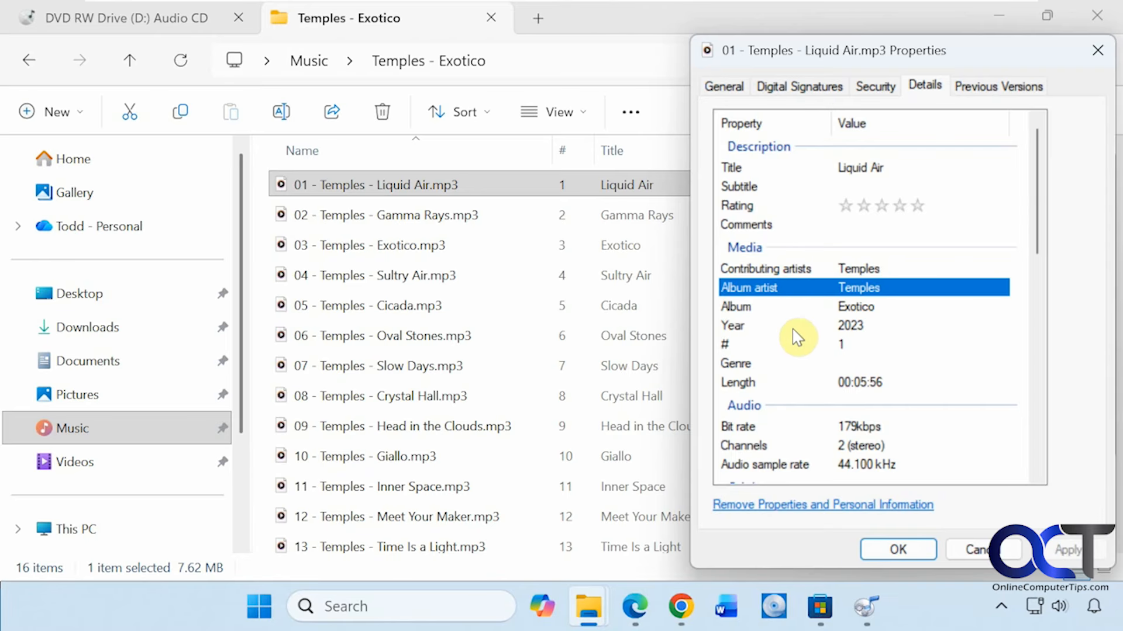
pyautogui.click(971, 549)
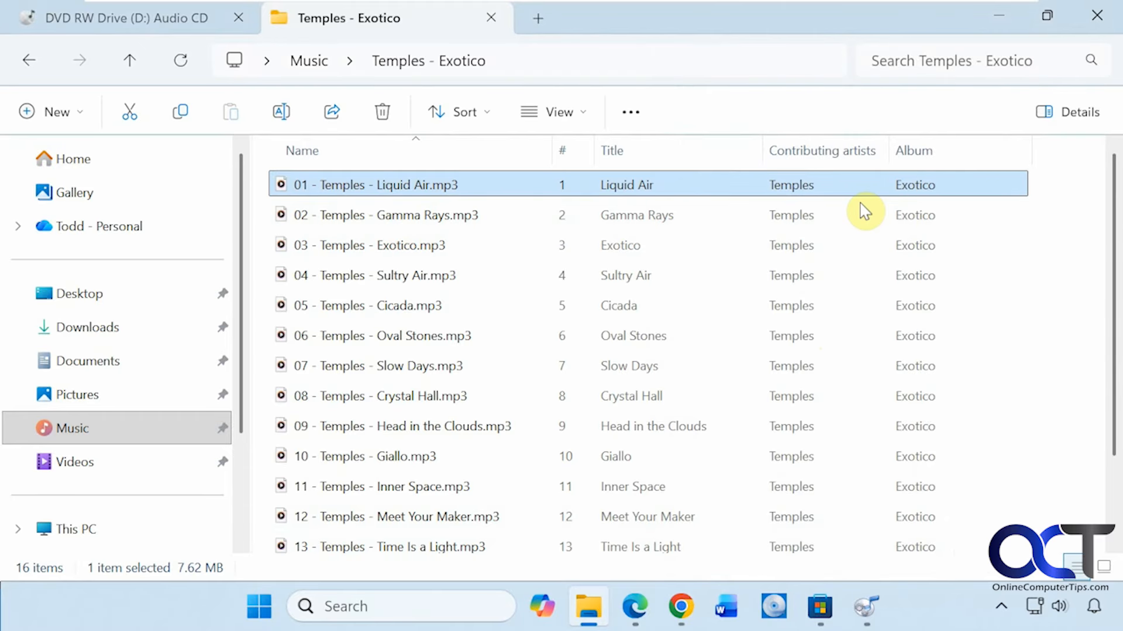
# - Add the Album artist column to the file list and remove the Contributing artists column
pyautogui.rightClick(990, 153)
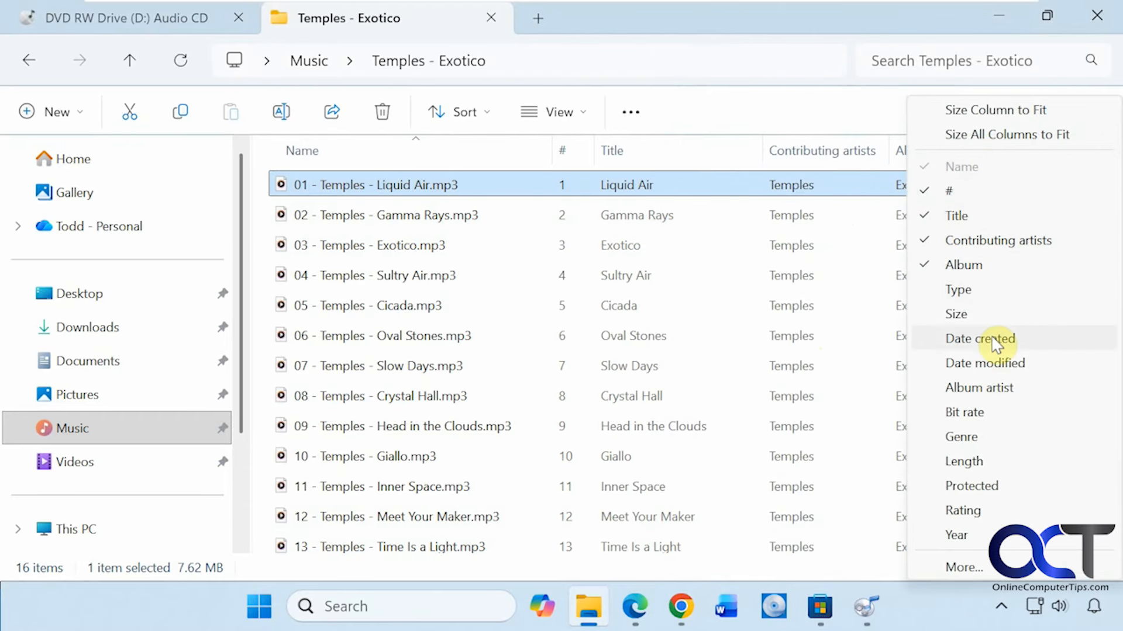
pyautogui.click(994, 390)
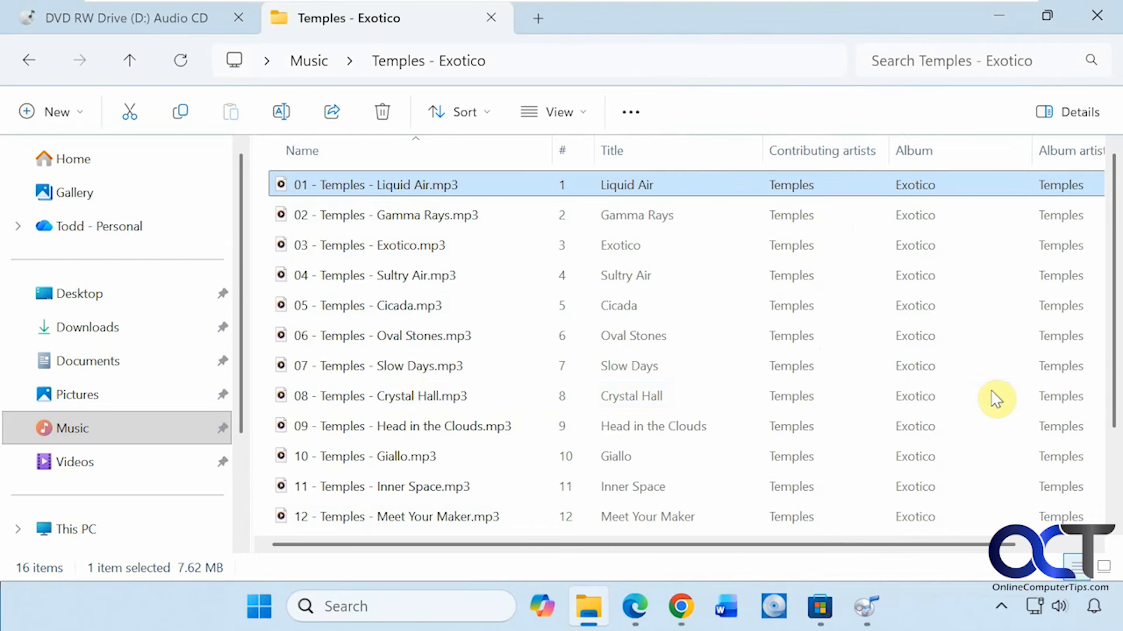
pyautogui.rightClick(847, 153)
pyautogui.click(900, 240)
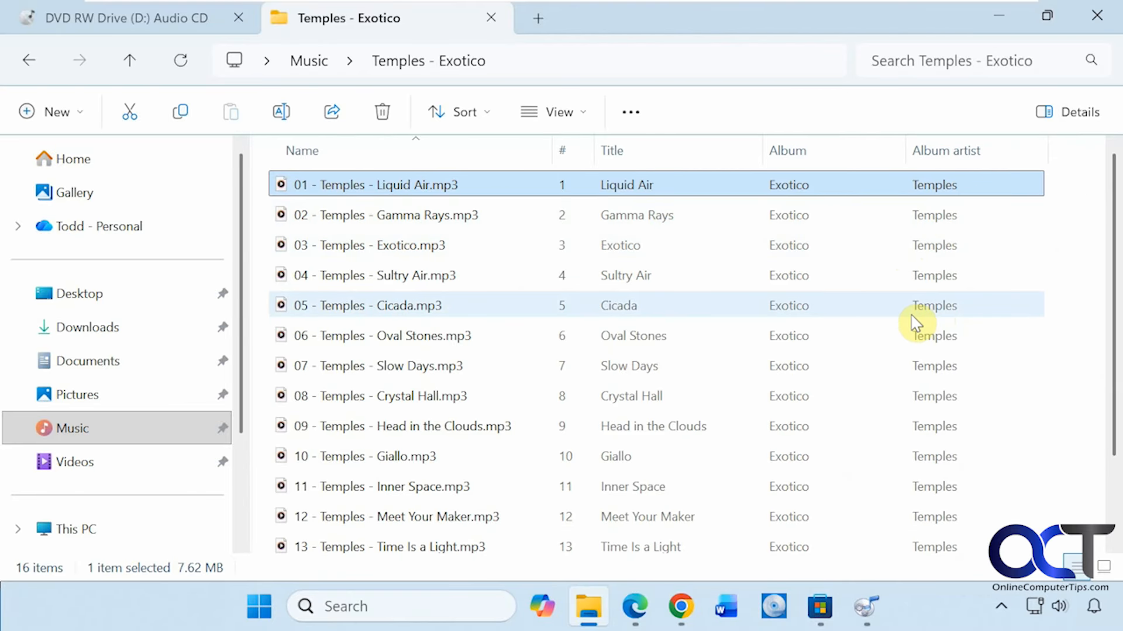
# - Switch back to the fre:ac main window with its joblist
pyautogui.click(866, 606)
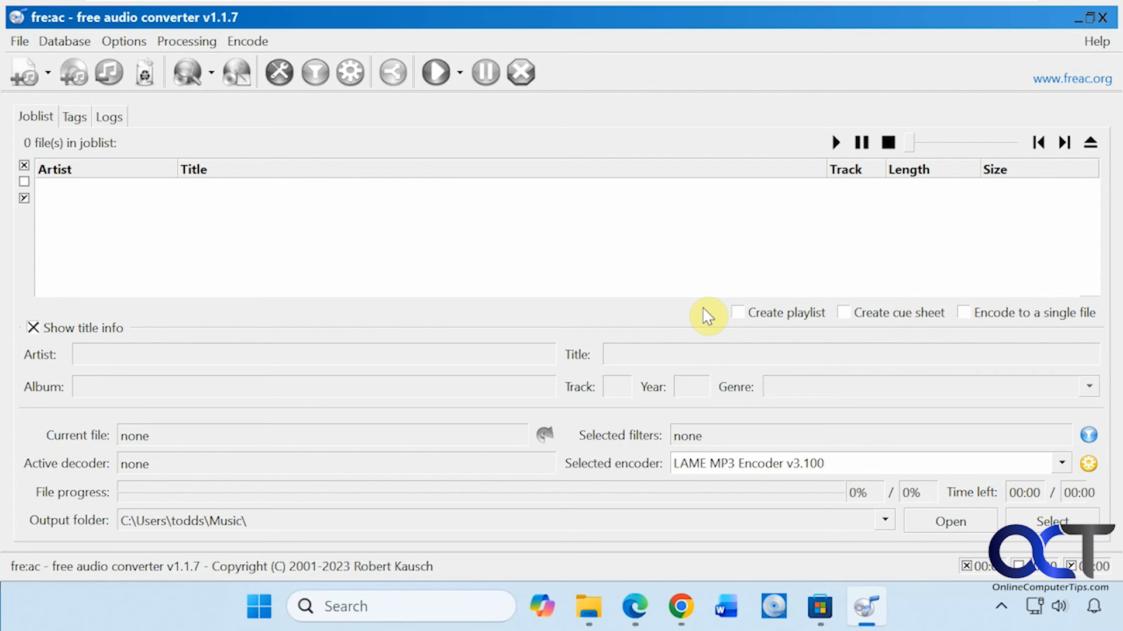
pyautogui.click(821, 607)
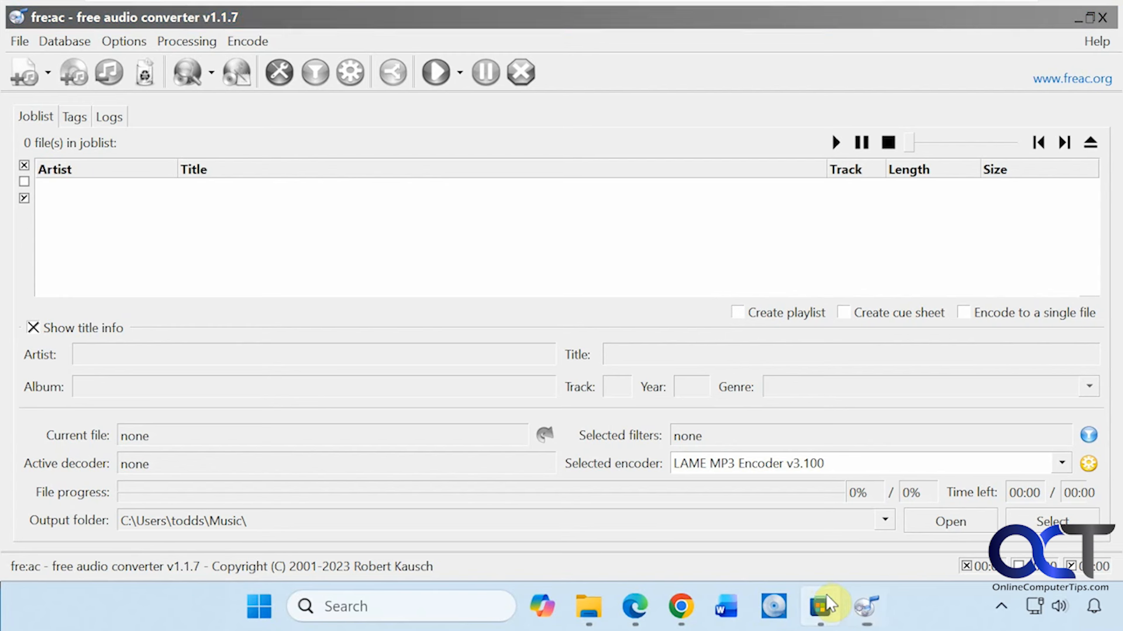
pyautogui.click(823, 606)
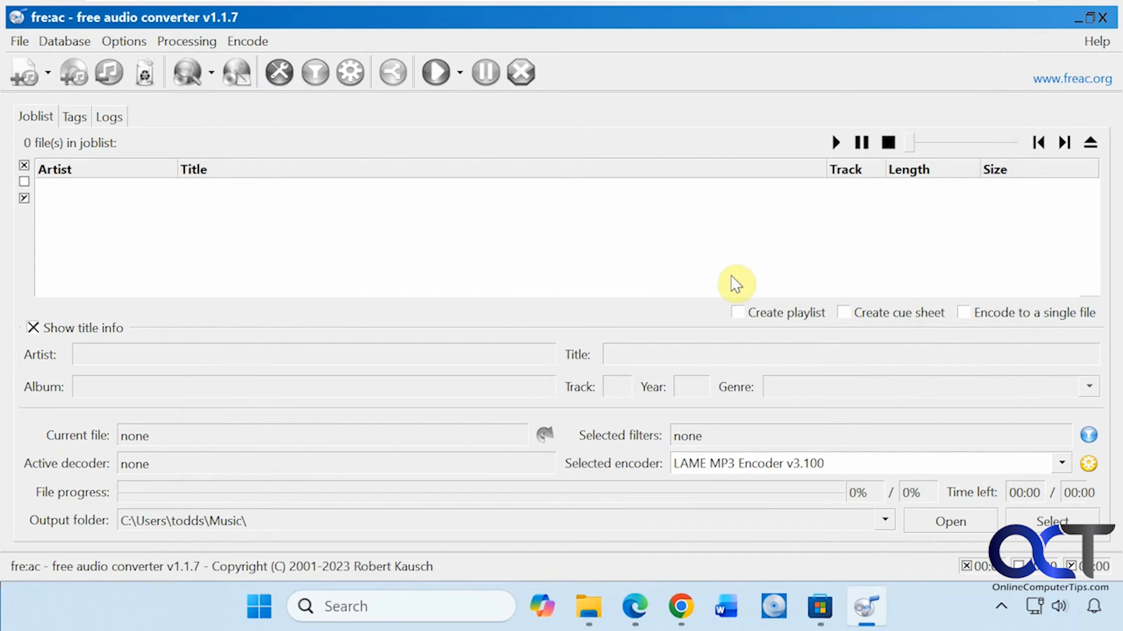